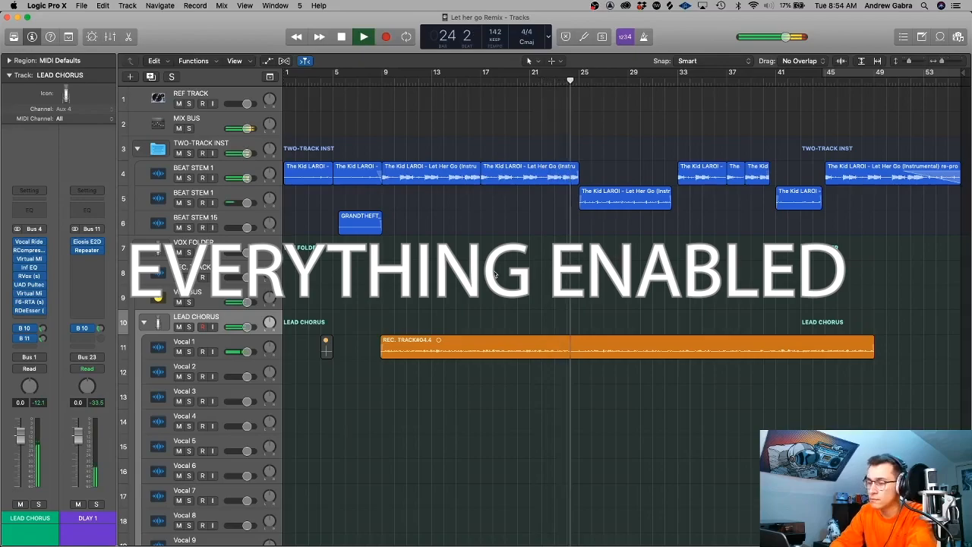
Step: Stop the playback of the song with the full vocal chain enabled
key("space")
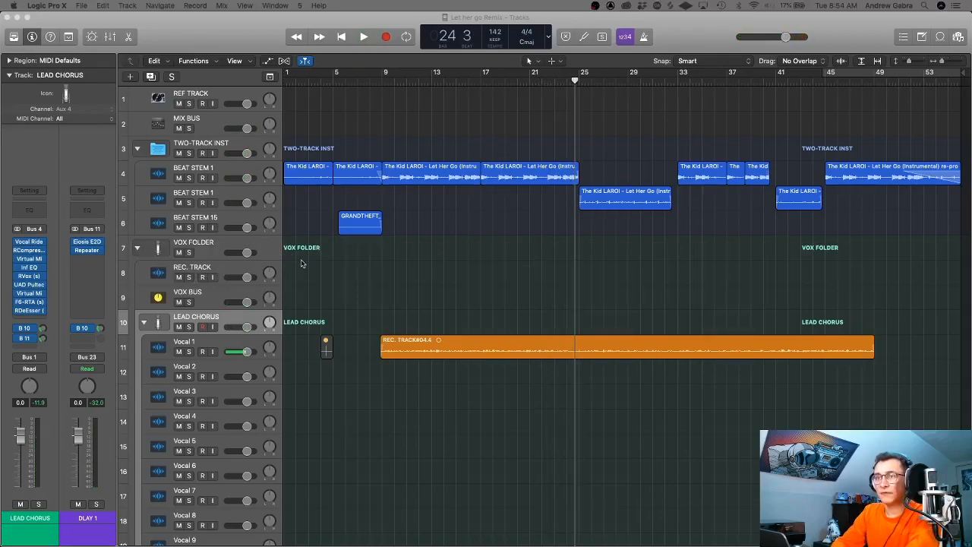
scroll(302, 264, "left", 1)
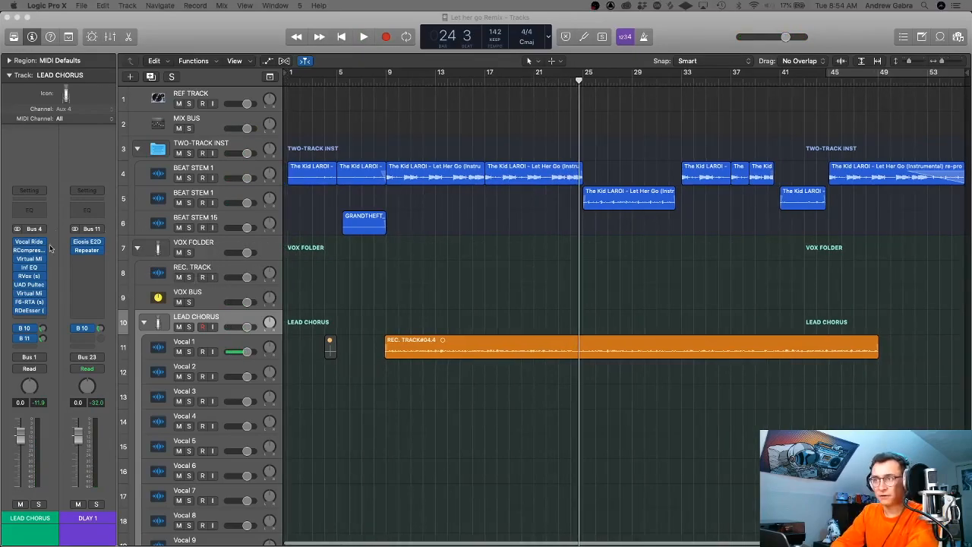
scroll(385, 289, "down", 1)
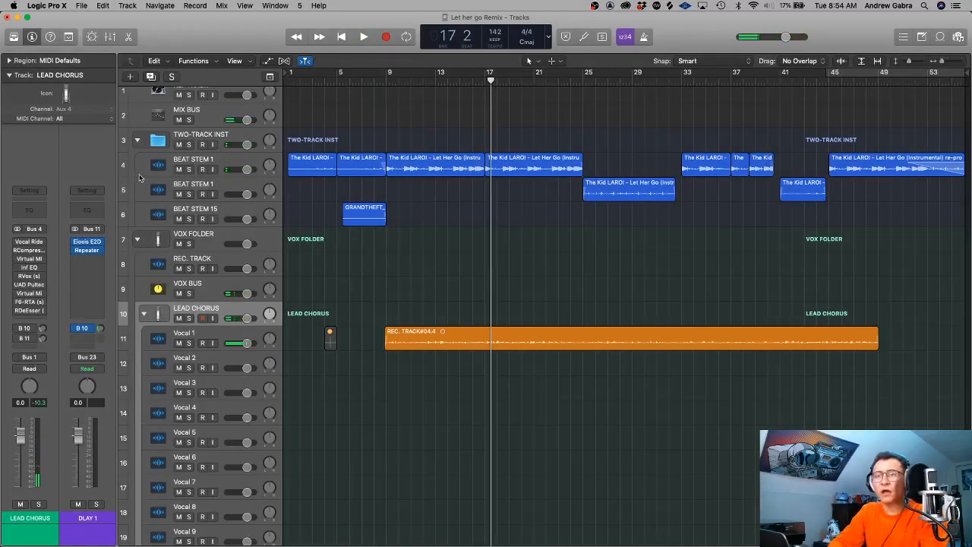
Step: Enable and open Vocal Rider on the LEAD CHORUS channel, audition its fader movement from bar 8, and close it
left_click(30, 243)
left_click_drag(139, 30, 240, 71)
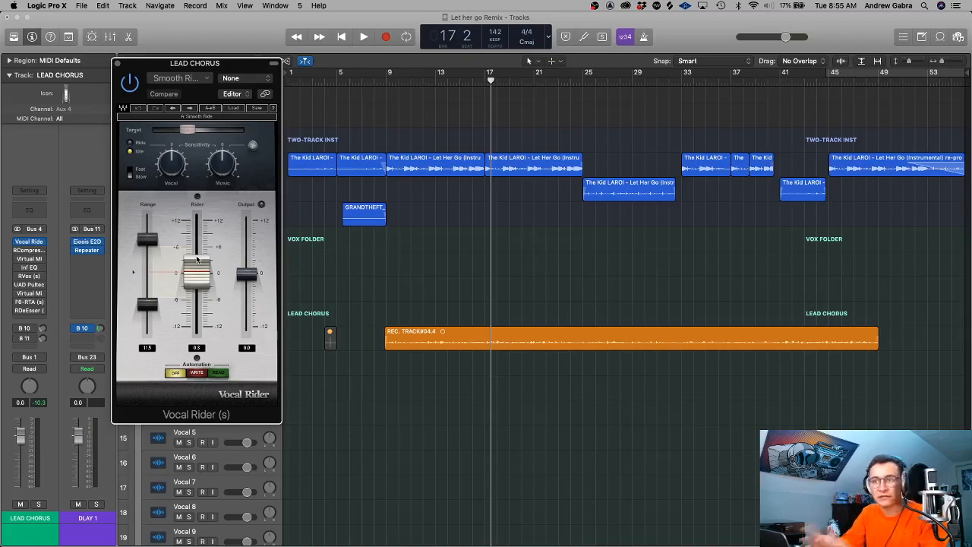
left_click(385, 79)
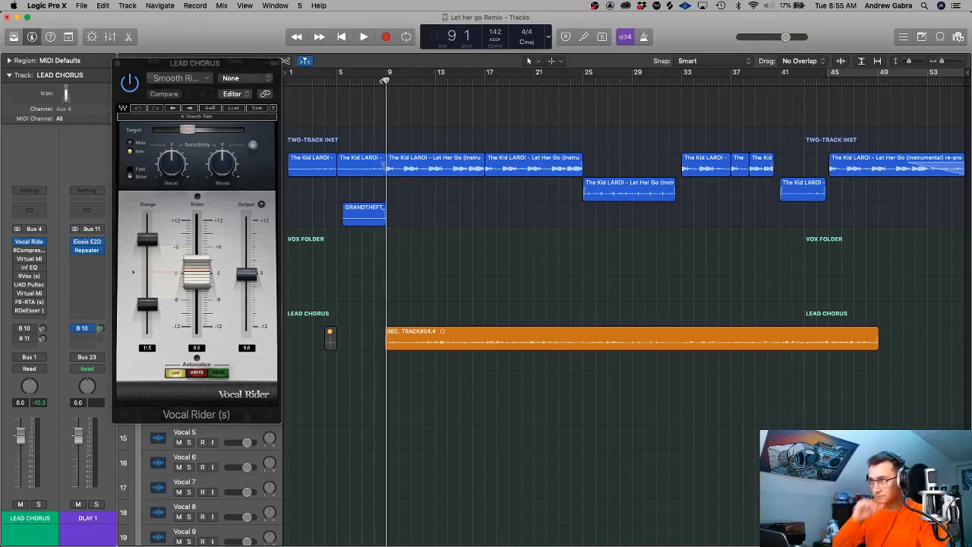
left_click(374, 81)
key("space")
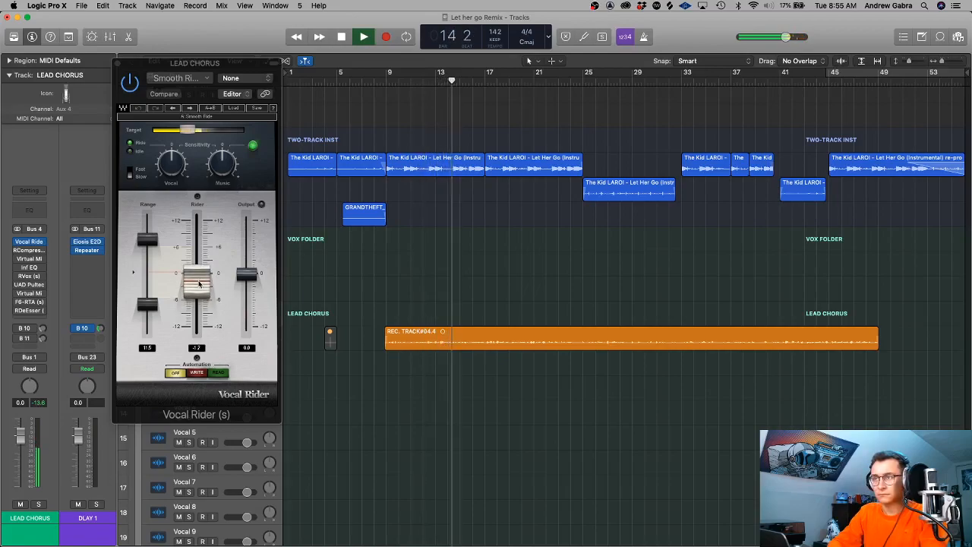
key("space")
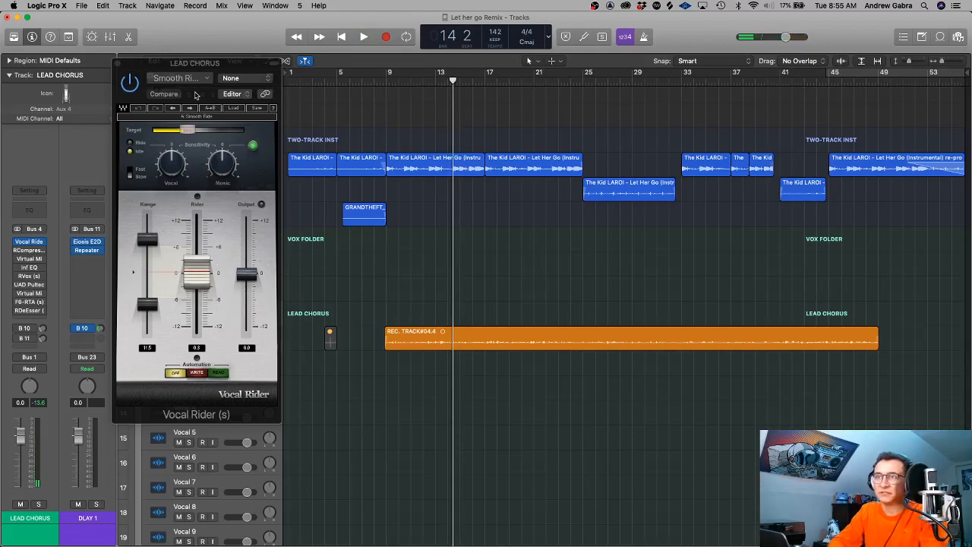
left_click(116, 63)
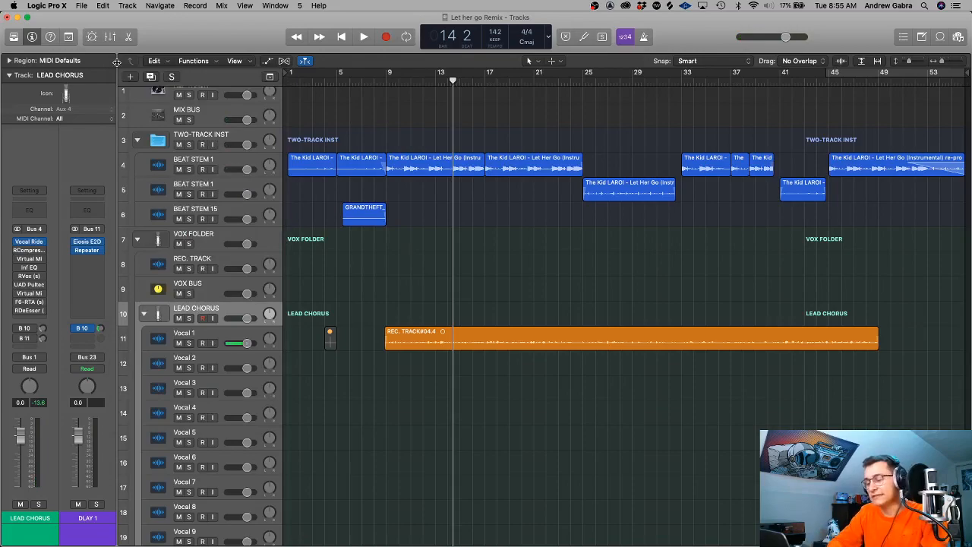
Step: Open RCompressor on the LEAD CHORUS channel and compare it bypassed and active from bar 8, leaving it enabled
left_click(30, 251)
left_click_drag(136, 29, 309, 133)
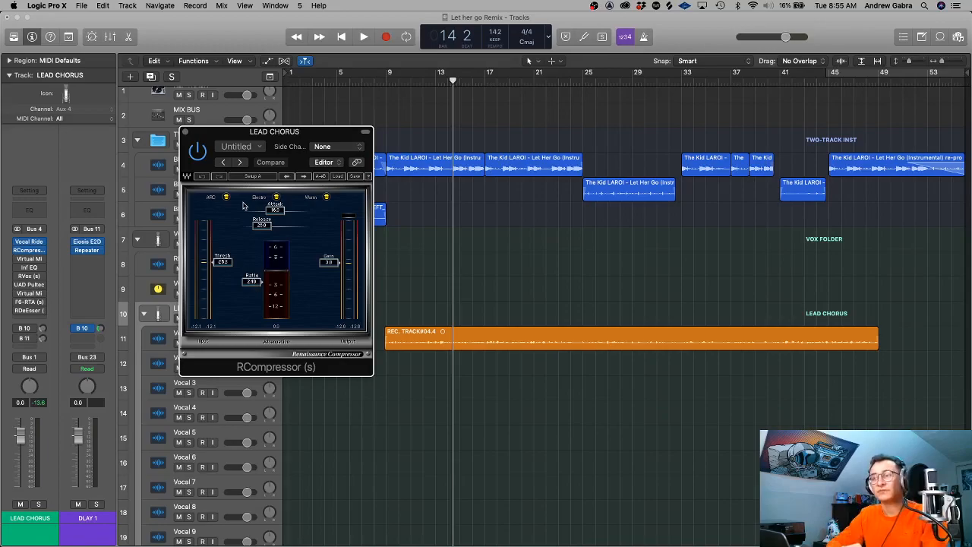
left_click(374, 79)
left_click_drag(305, 132, 292, 135)
key("space")
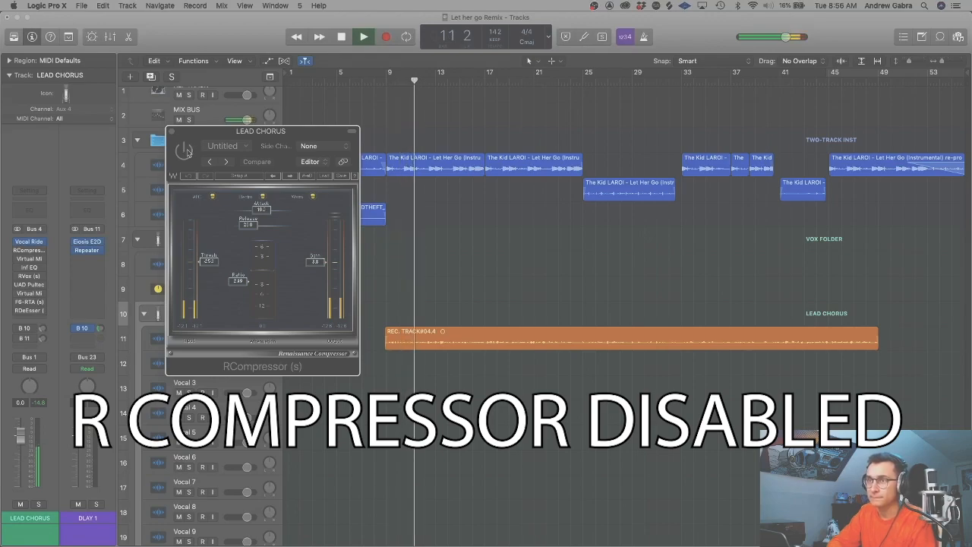
left_click(186, 151)
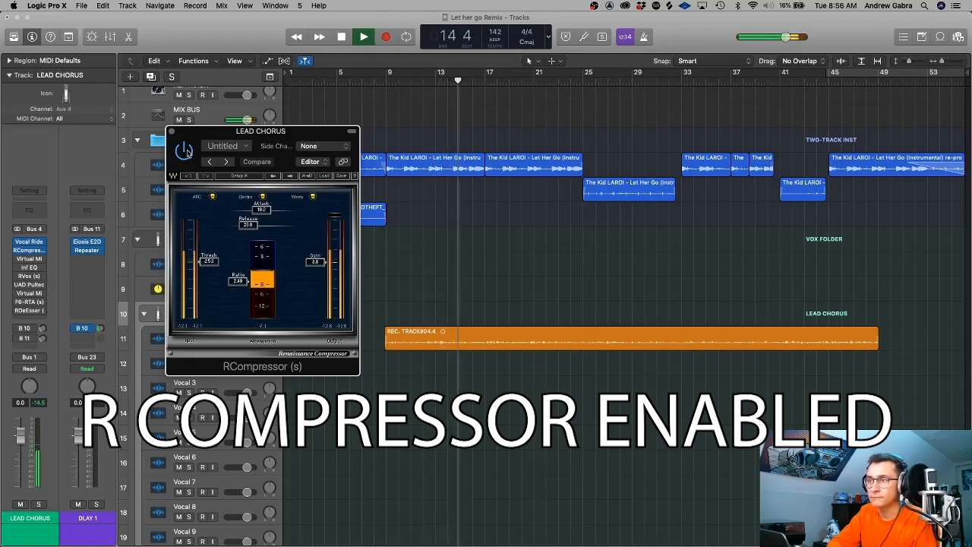
left_click(186, 151)
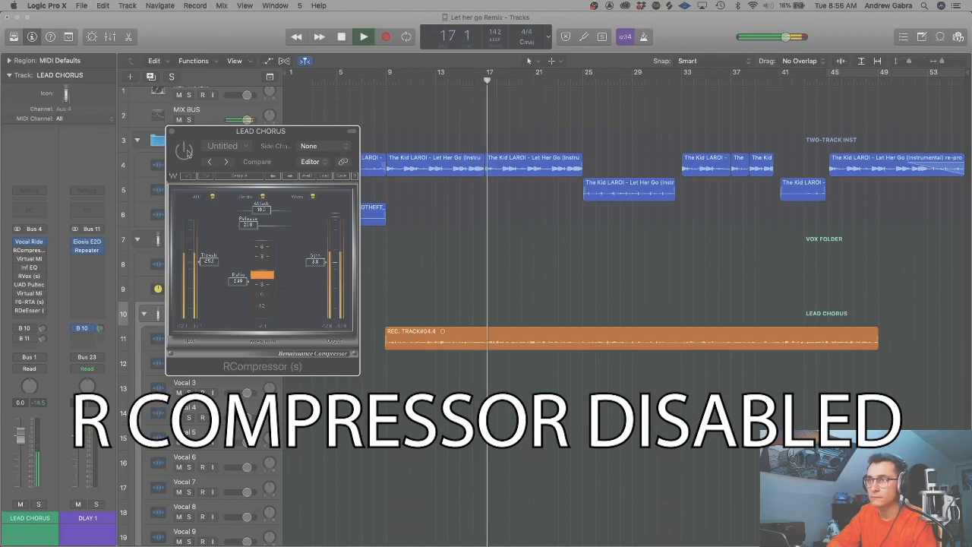
left_click(186, 151)
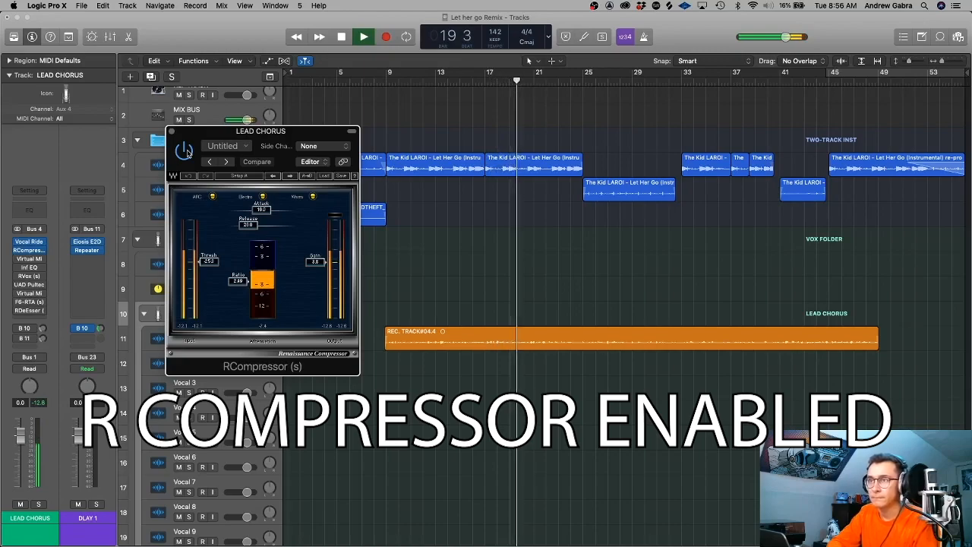
key("space")
left_click(171, 131)
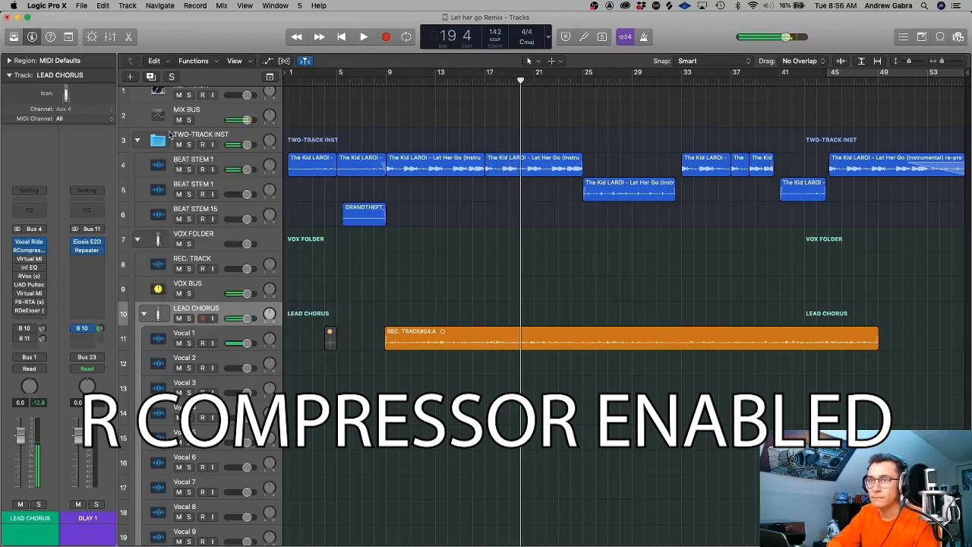
Step: Review the Virtual Mix Rack modules and FG-S equalizer settings on the LEAD CHORUS channel
left_click(28, 260)
left_click_drag(264, 37, 690, 113)
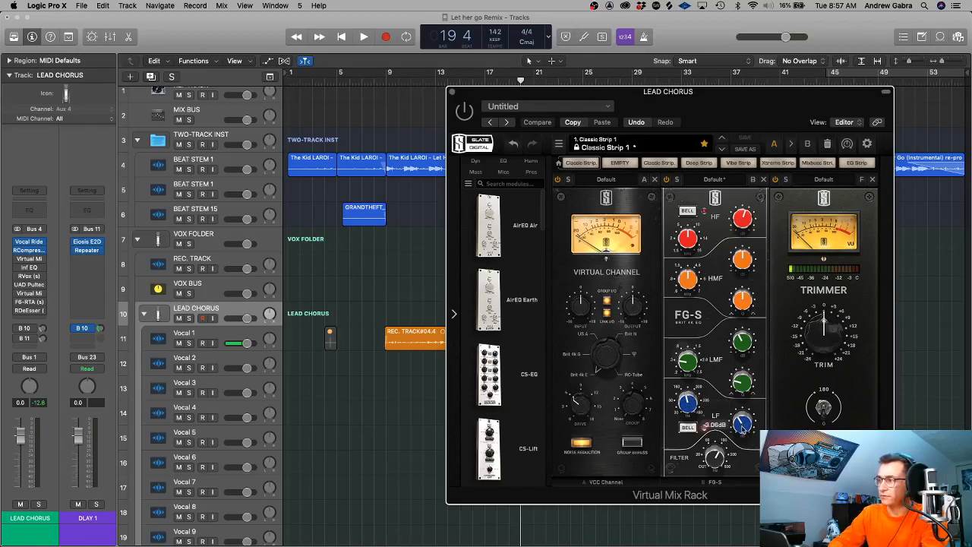
left_click(451, 92)
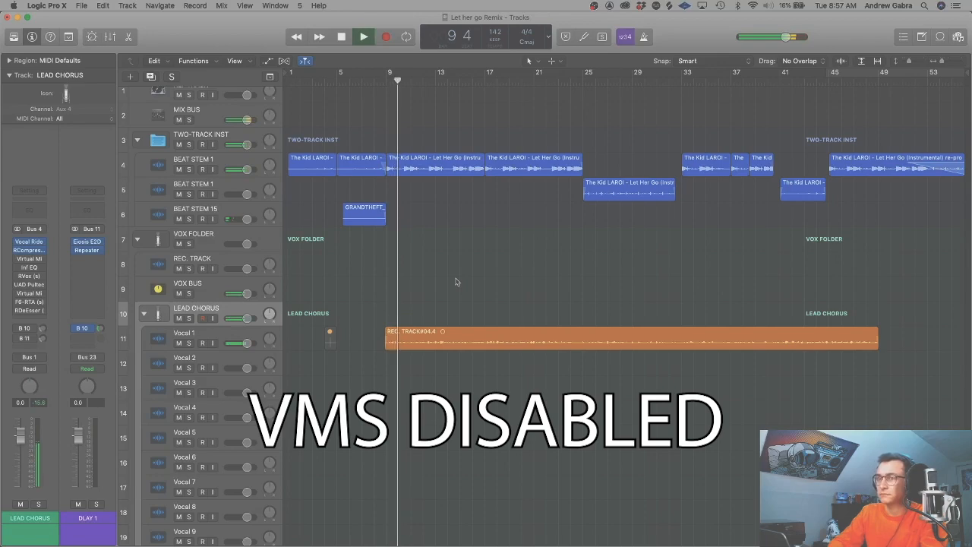
Step: Compare the lead chorus with Virtual Mix Rack active and bypassed during playback, leaving the plug-in enabled
left_click(21, 260)
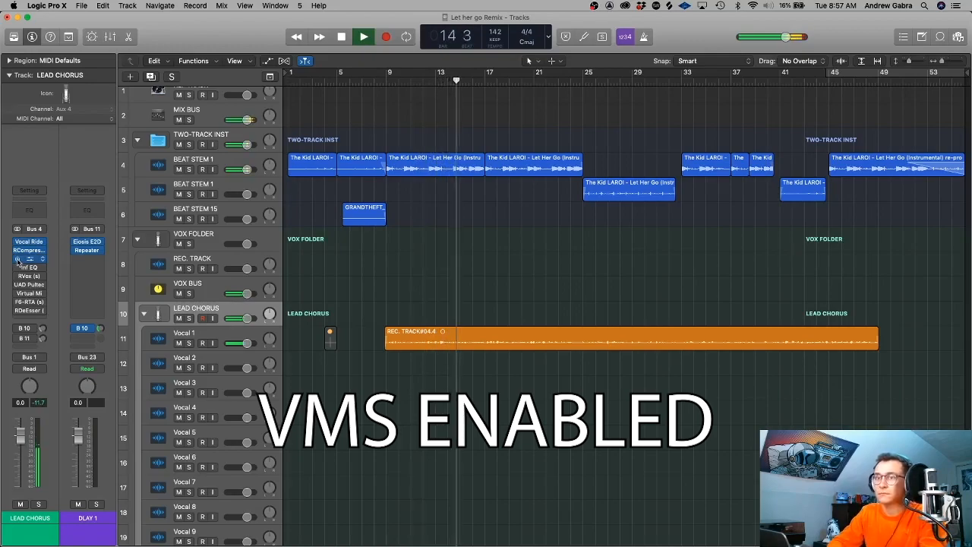
left_click(19, 261)
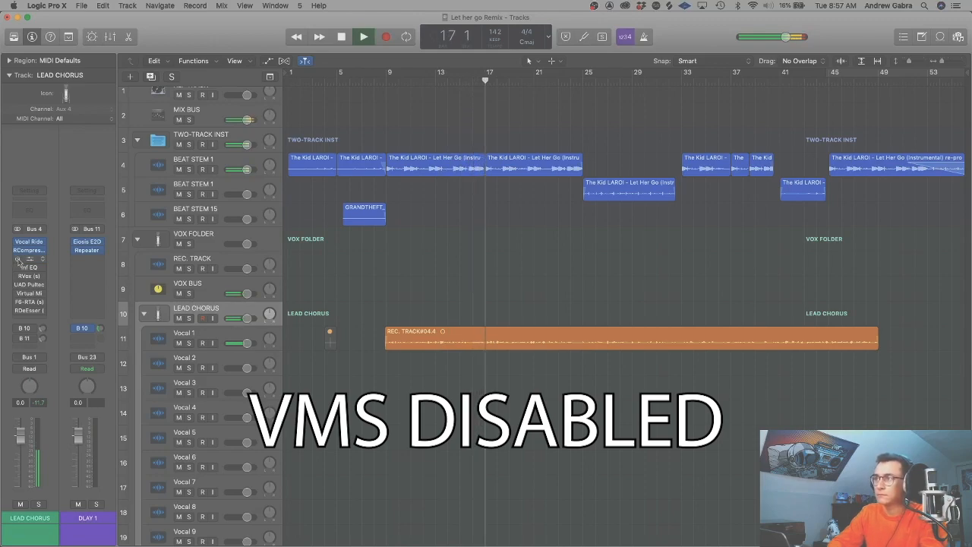
left_click(19, 259)
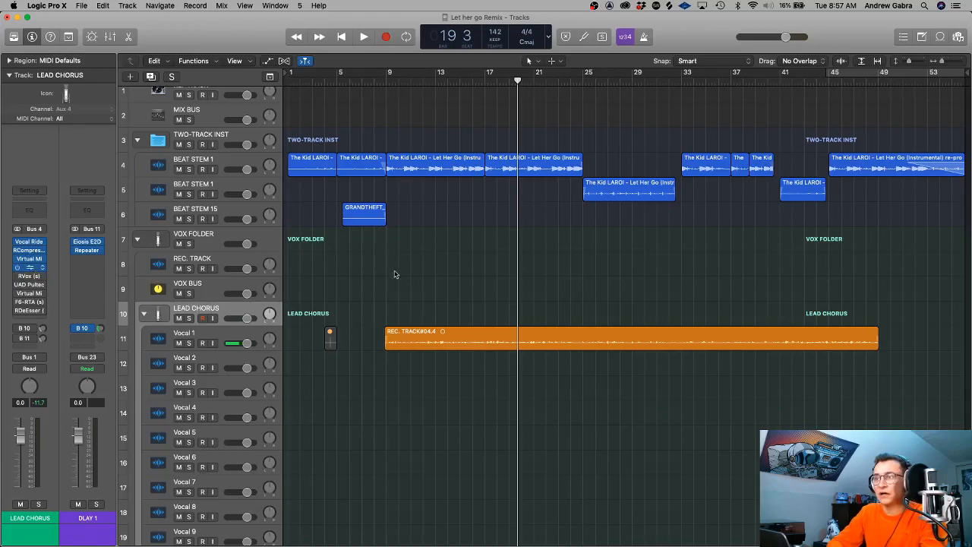
Step: Solo the LEAD CHORUS track and audition the 200 Hz, 402 Hz and 2.51 kHz bands of Infinity EQ individually from bar 8
left_click_drag(477, 128, 814, 124)
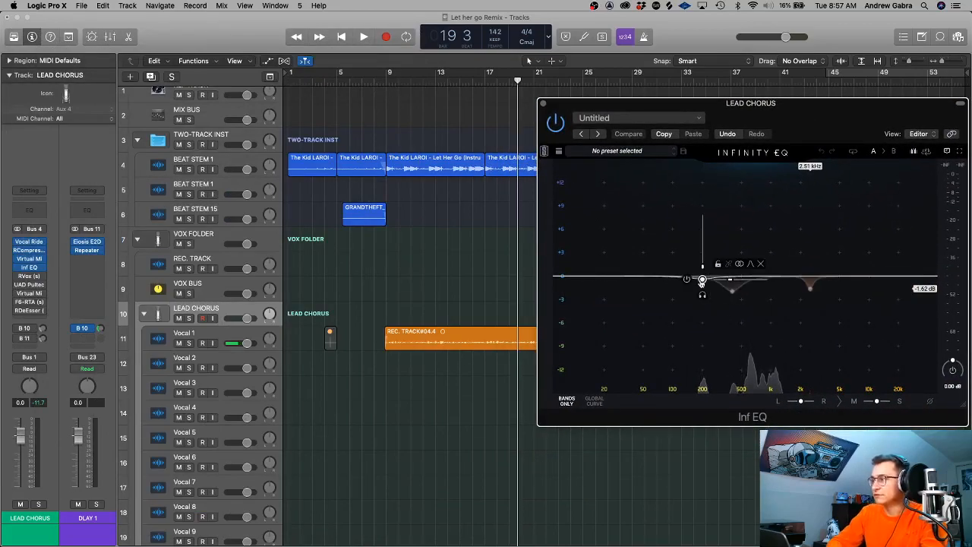
left_click(189, 318)
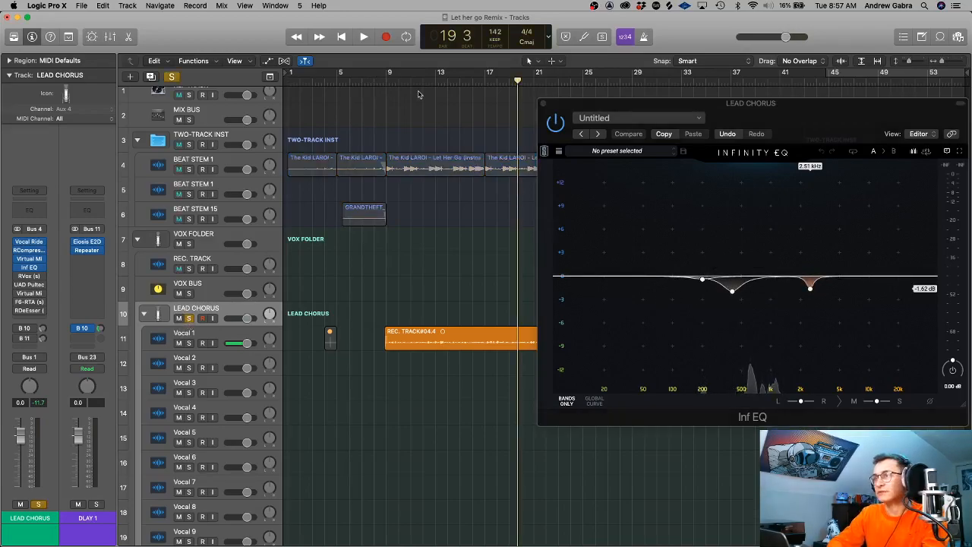
double_click(376, 81)
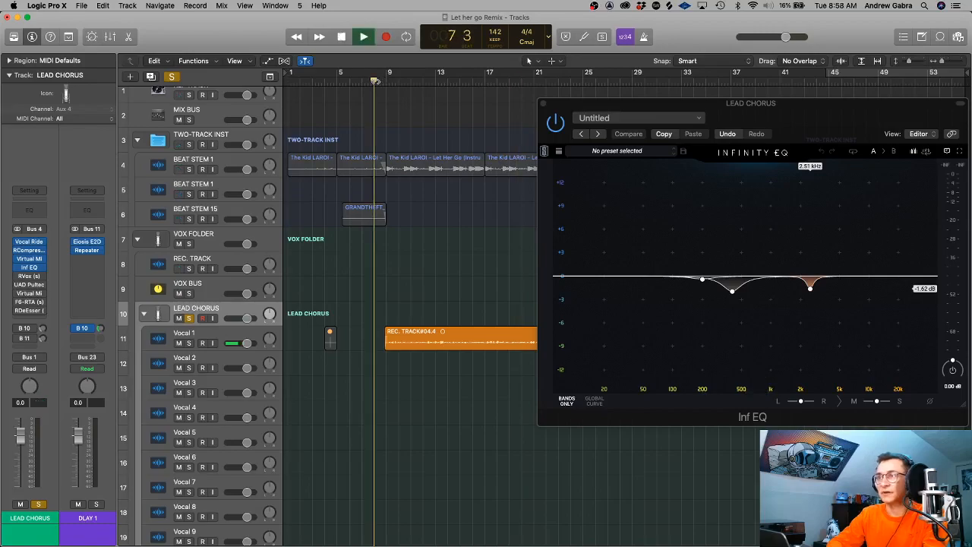
left_click(703, 293)
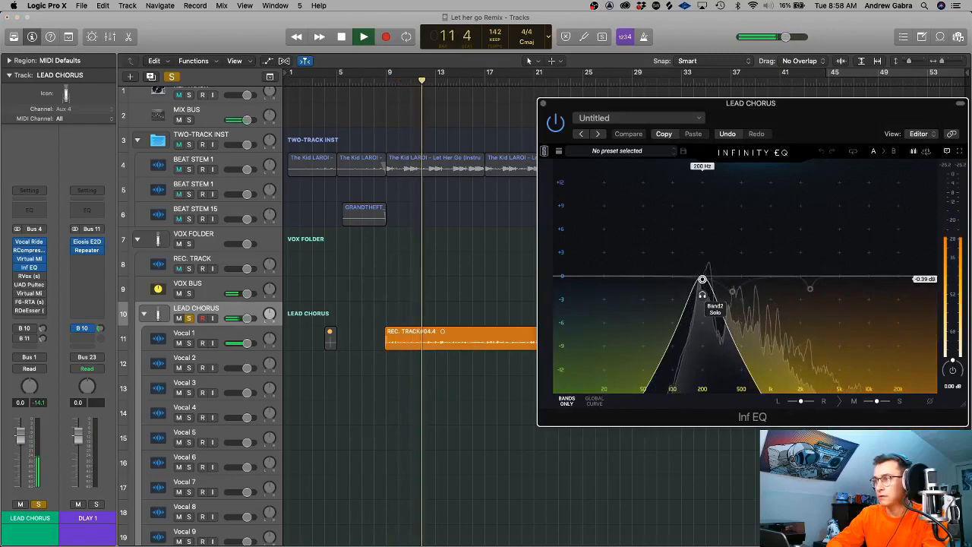
left_click(702, 294)
left_click(731, 306)
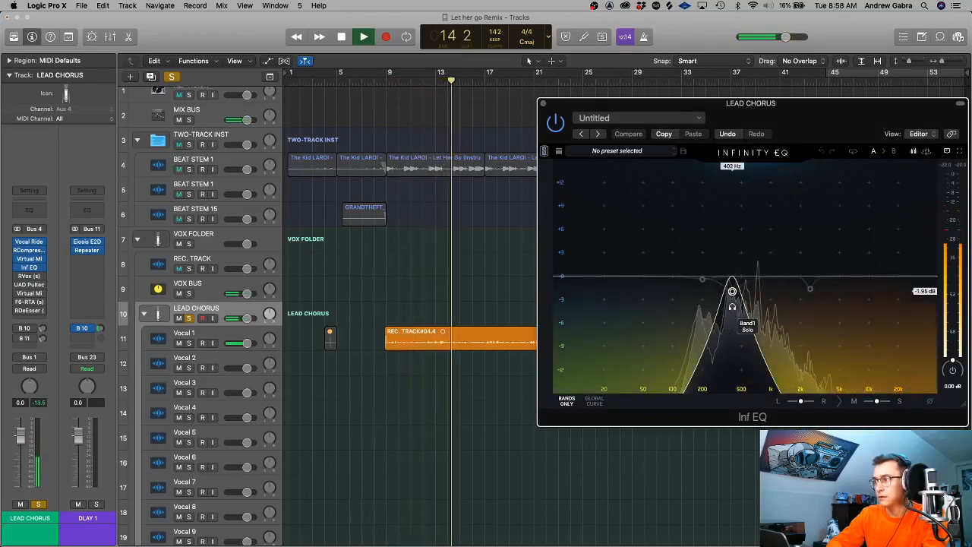
left_click(731, 306)
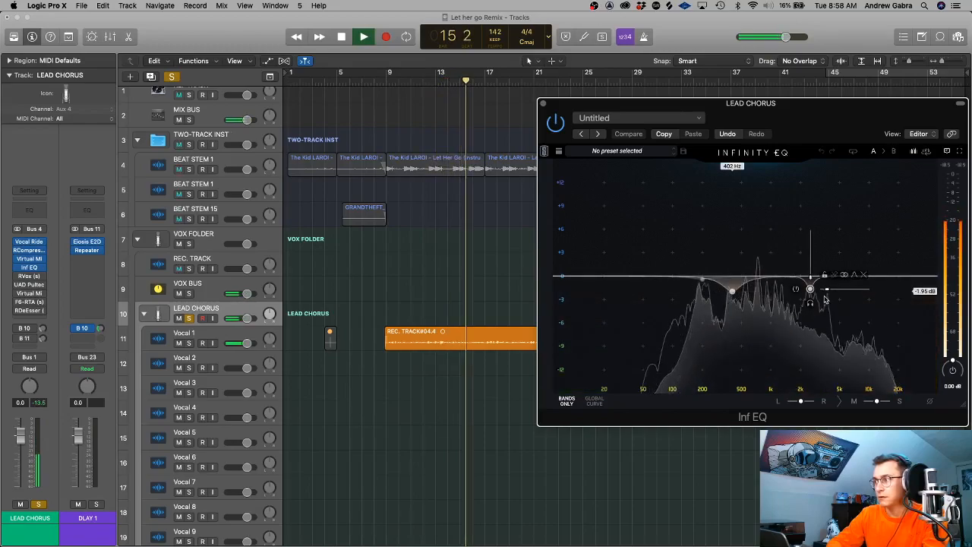
left_click(812, 305)
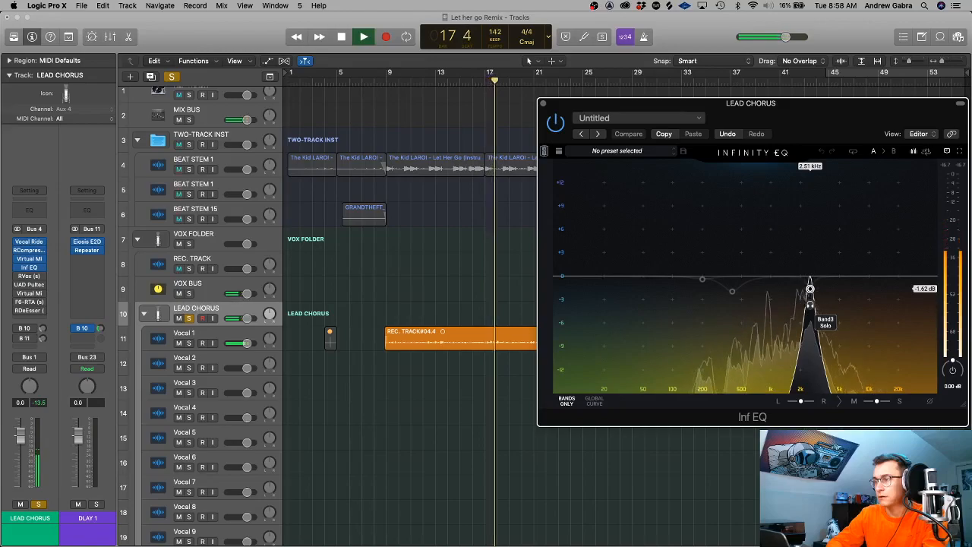
left_click(811, 304)
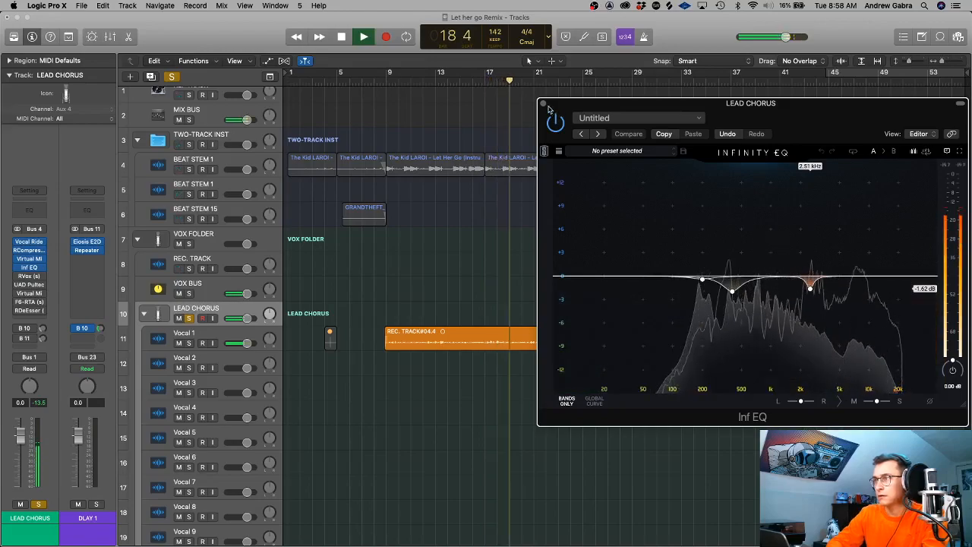
Step: Stop playback, clear the track solo and close the Infinity EQ window
key("space")
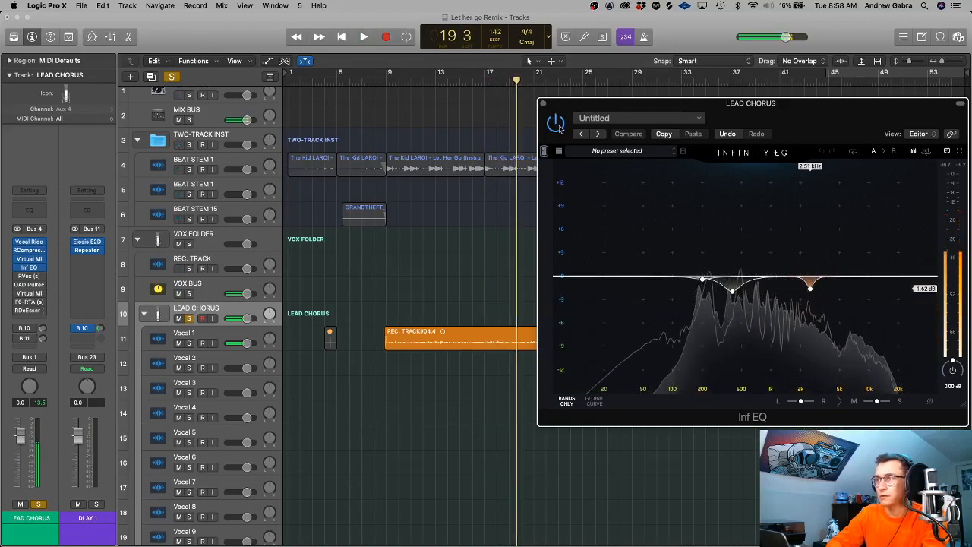
left_click(172, 77)
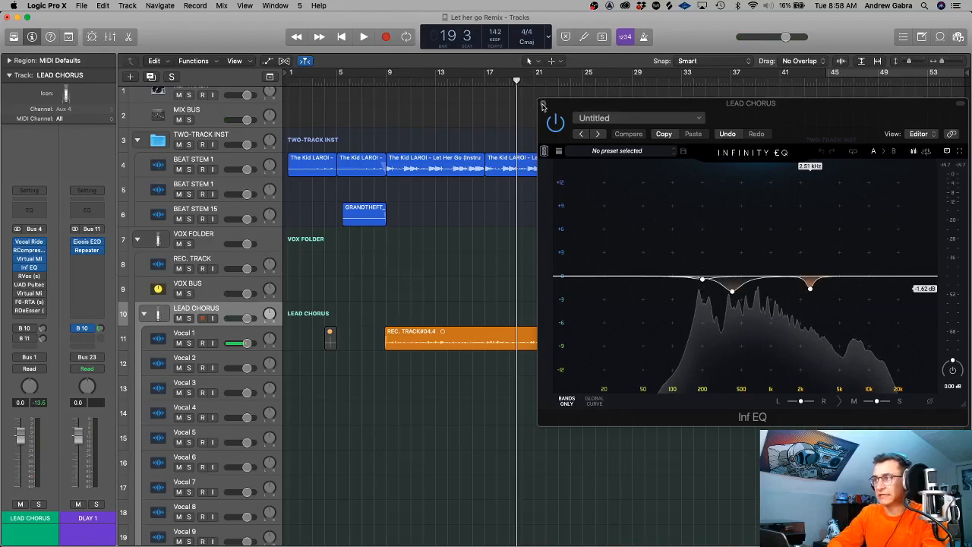
left_click(542, 105)
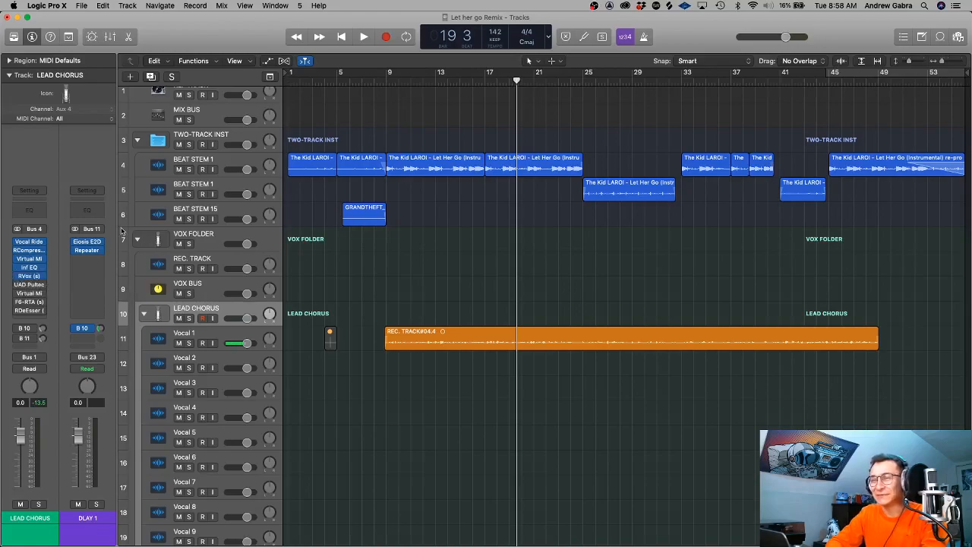
Step: Open RVox on the LEAD CHORUS channel and compare it bypassed and active from bar 8, leaving it enabled
left_click(372, 78)
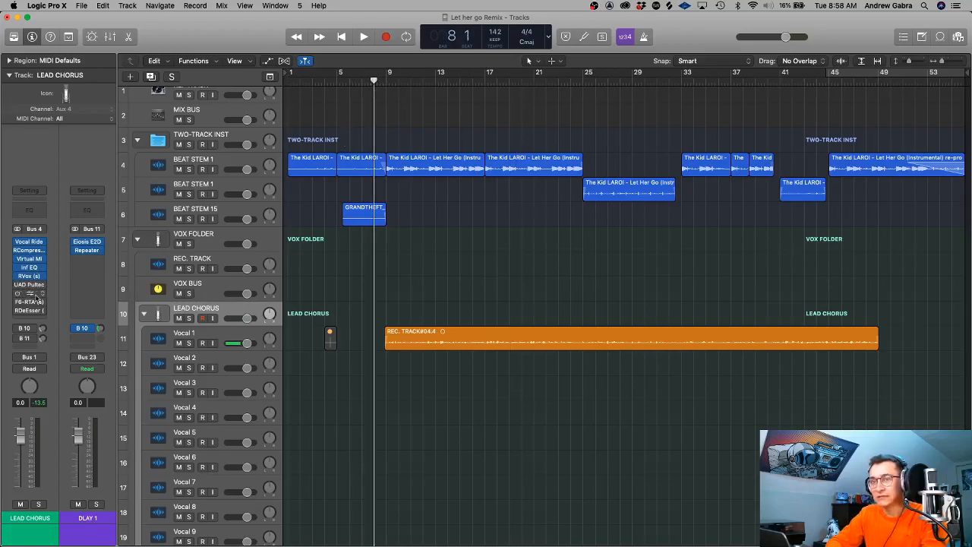
left_click(29, 276)
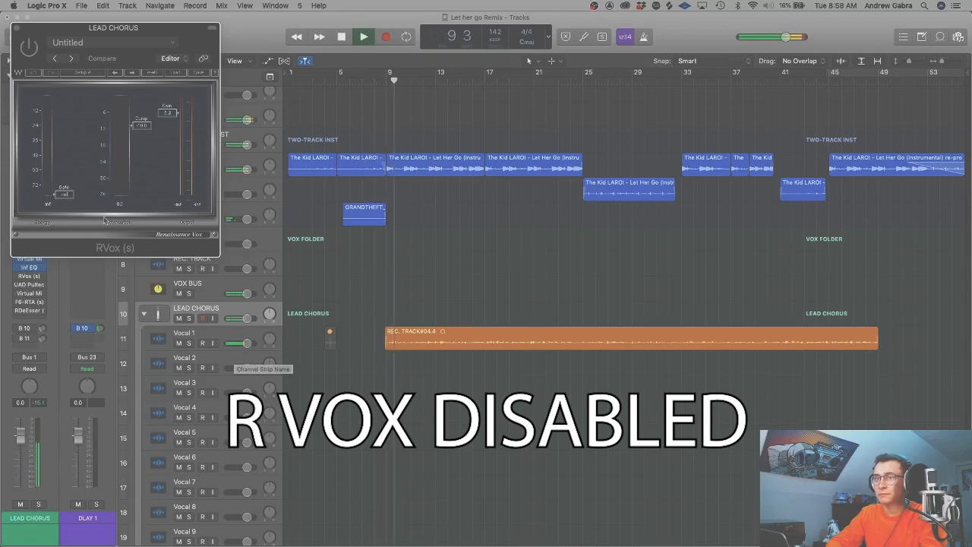
left_click(30, 50)
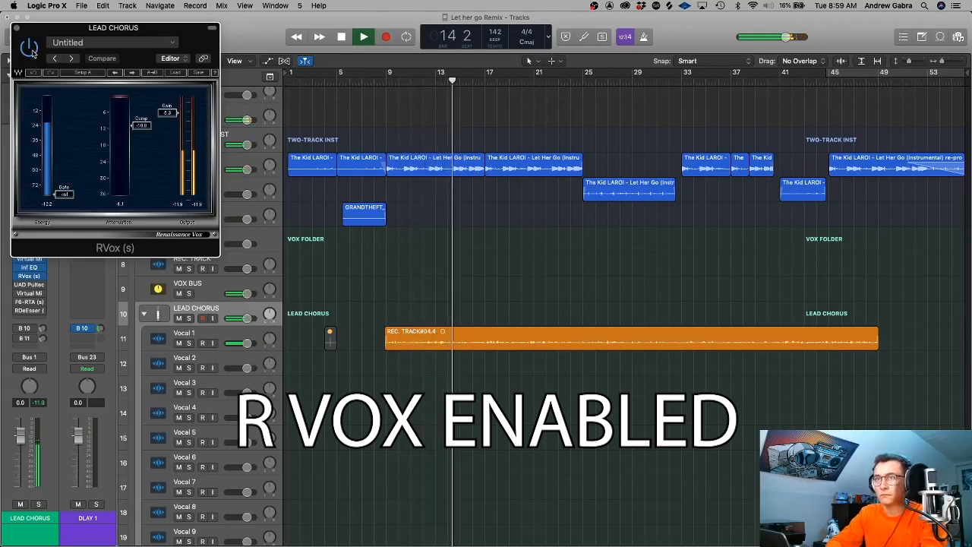
left_click(30, 49)
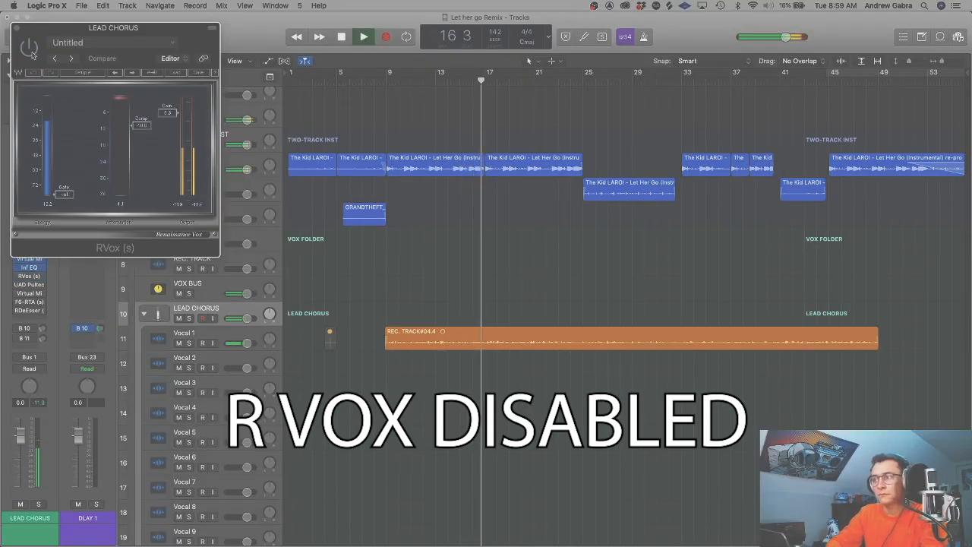
left_click(31, 52)
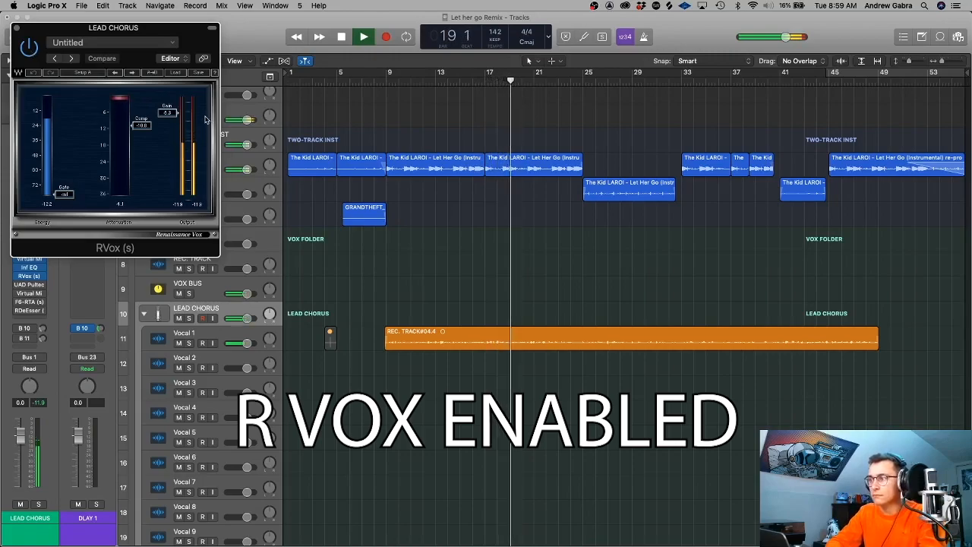
Step: Stop playback and close the RVox window
key("space")
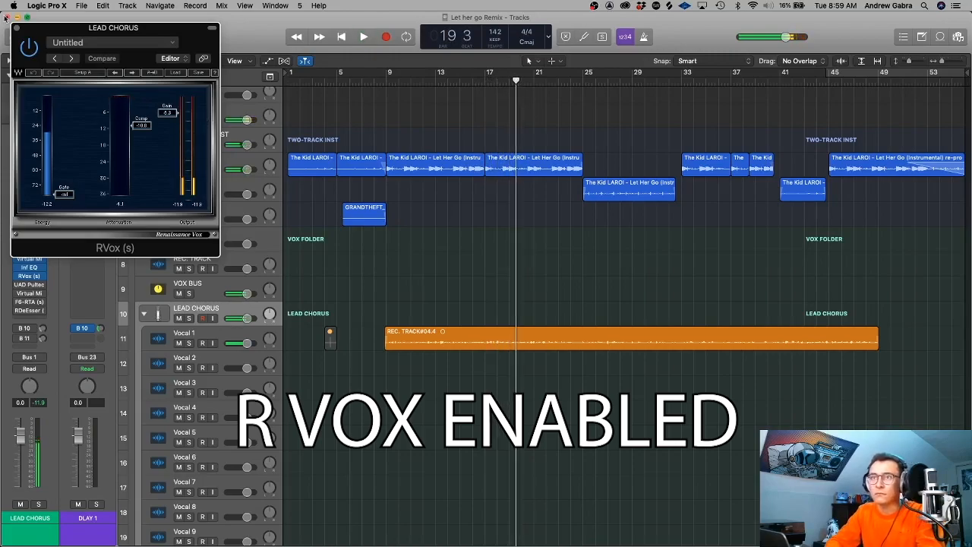
key("i")
left_click_drag(30, 35, 287, 91)
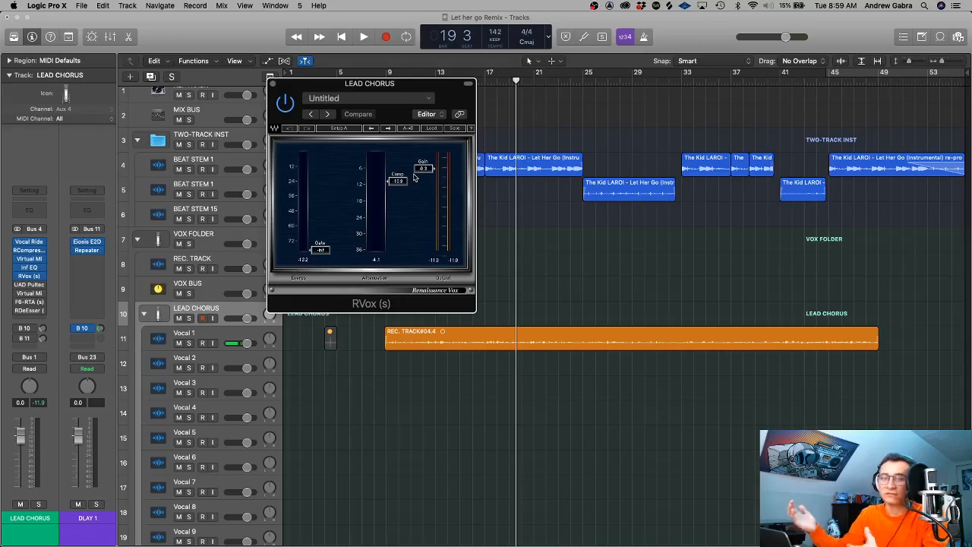
left_click(271, 83)
Step: Open UAD Pultec EQP-1A Legacy on the LEAD CHORUS channel and compare it bypassed and active from bar 8, leaving it enabled
left_click(29, 284)
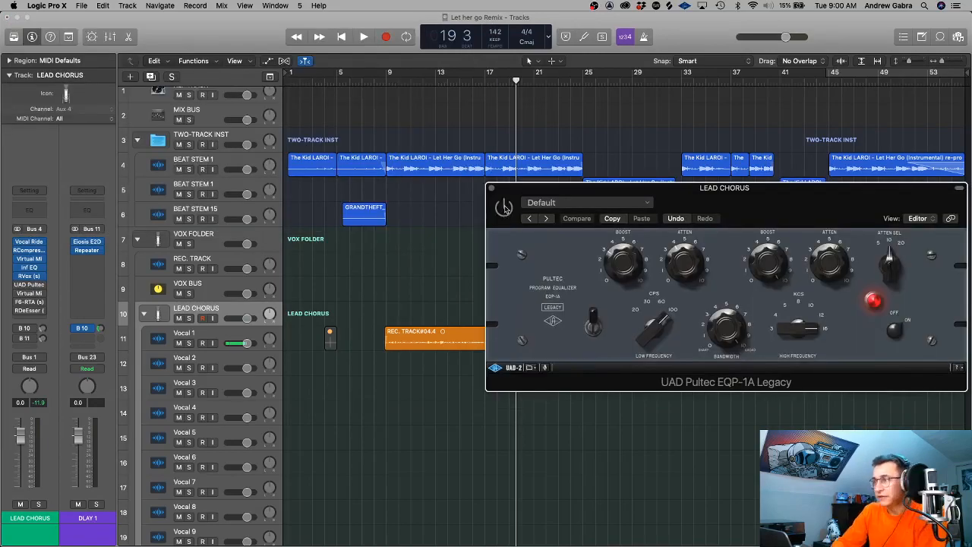
left_click(373, 82)
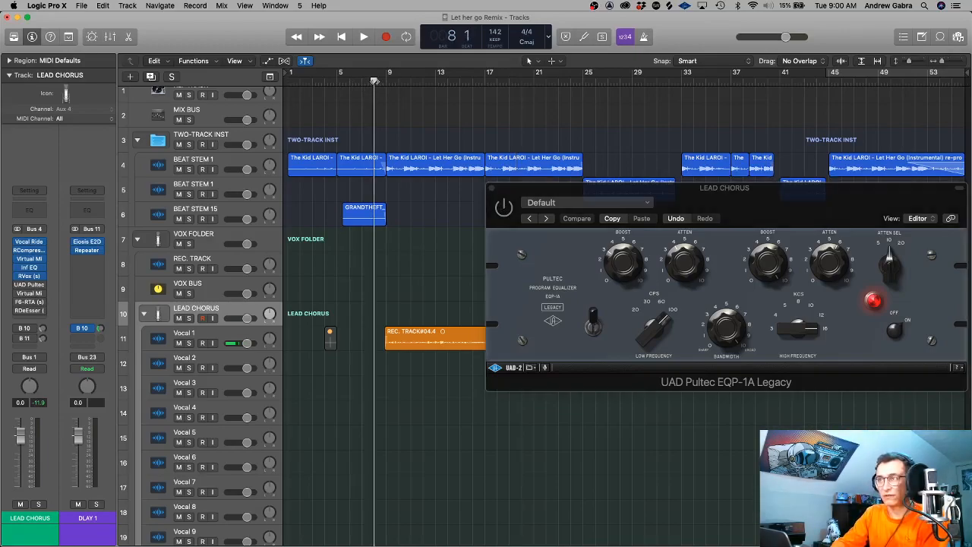
left_click(504, 208)
key("space")
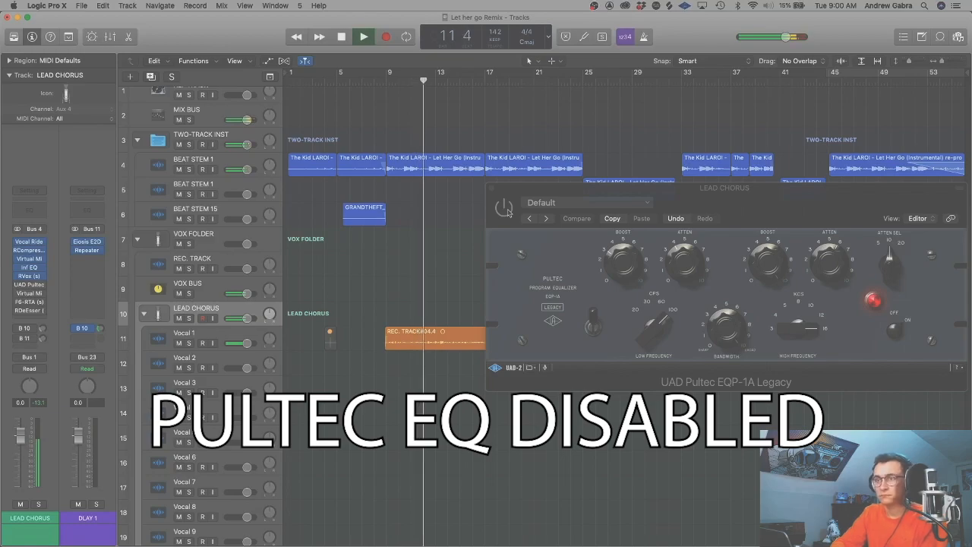
left_click(505, 209)
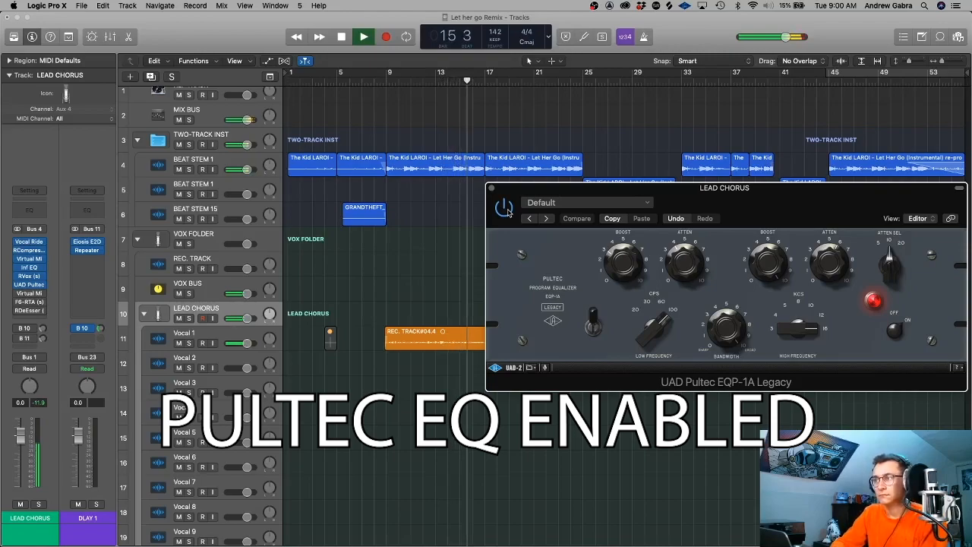
left_click(506, 210)
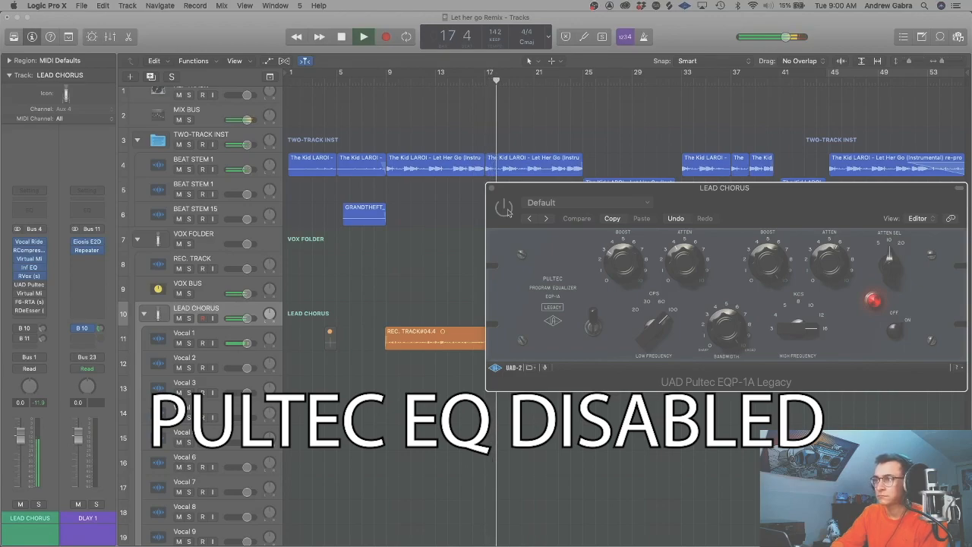
left_click(505, 209)
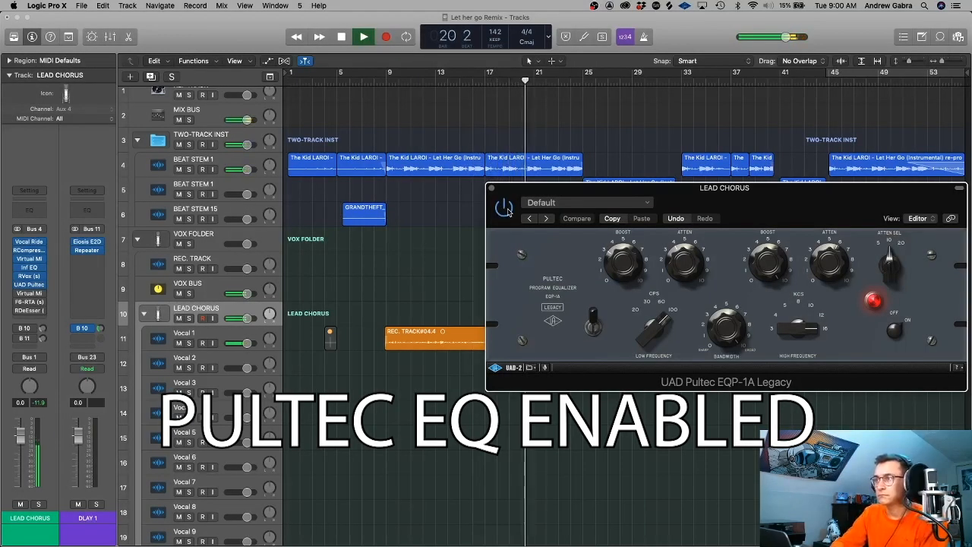
Step: Stop playback, try the Bandwidth knob on the Pultec EQP-1A and close the plug-in window
key("space")
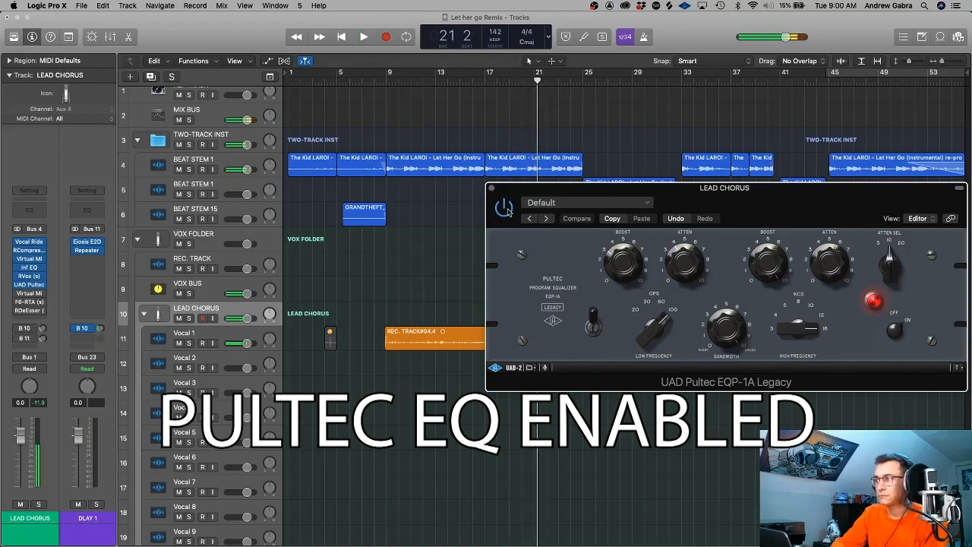
left_click_drag(522, 194, 355, 159)
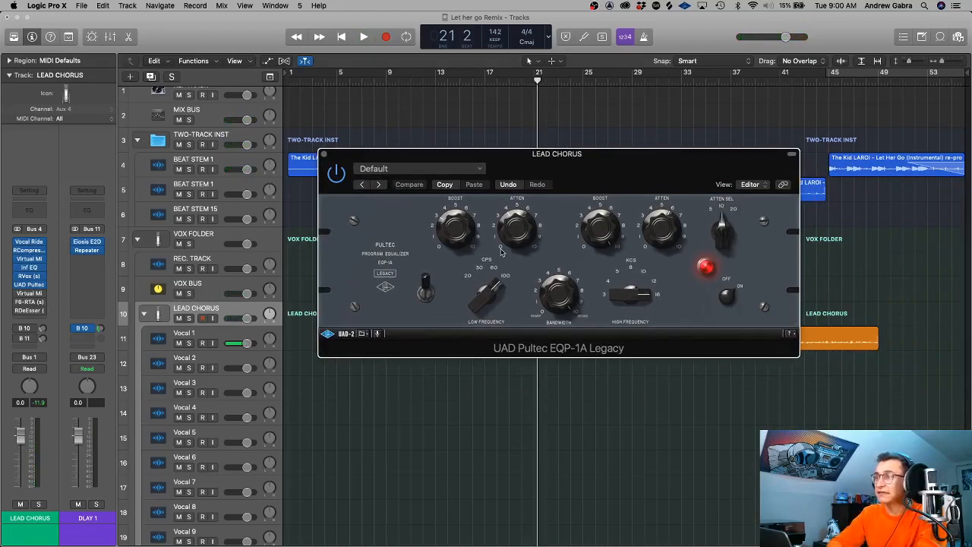
left_click_drag(561, 302, 560, 281)
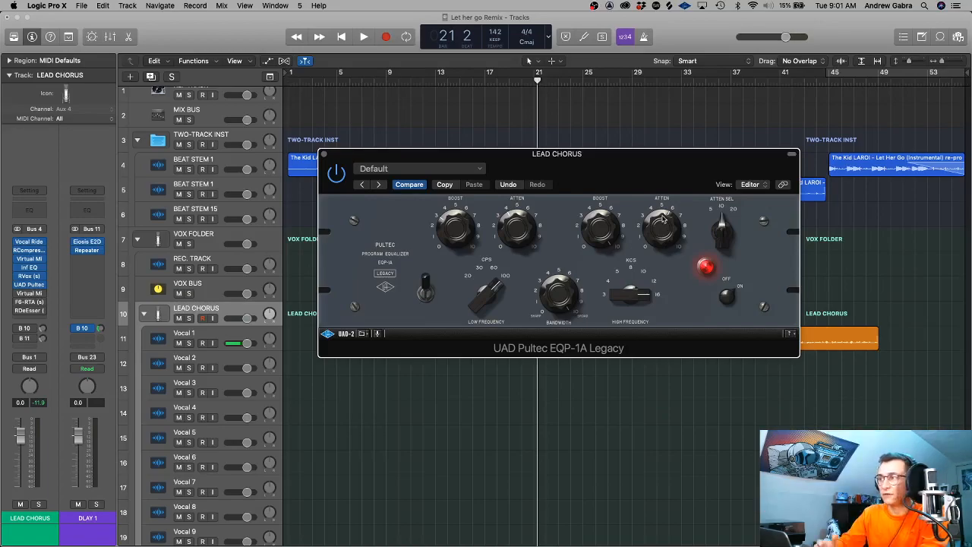
left_click(324, 155)
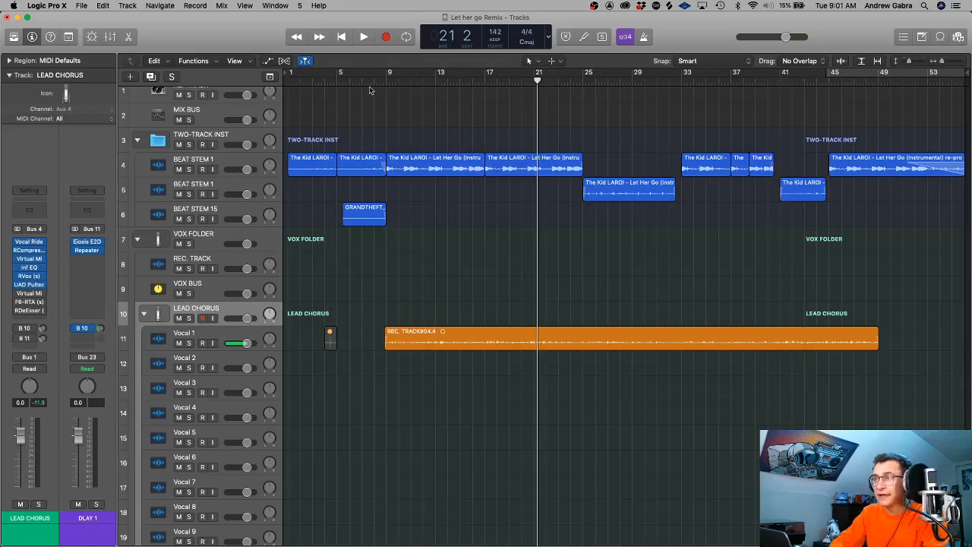
Step: Open the second Virtual Mix Rack on the LEAD CHORUS channel and examine the FG-Stress compressor's ratio and mix settings
left_click(29, 293)
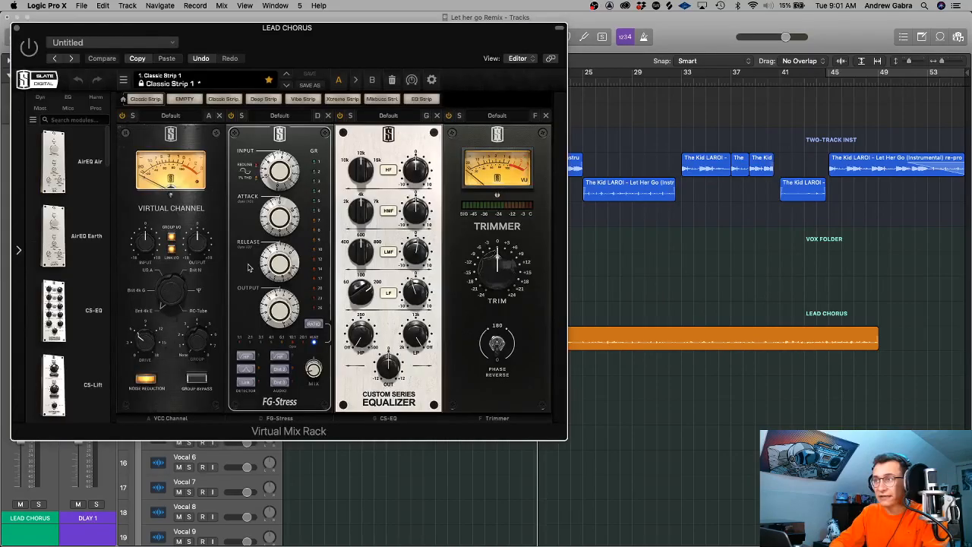
left_click_drag(342, 52, 712, 126)
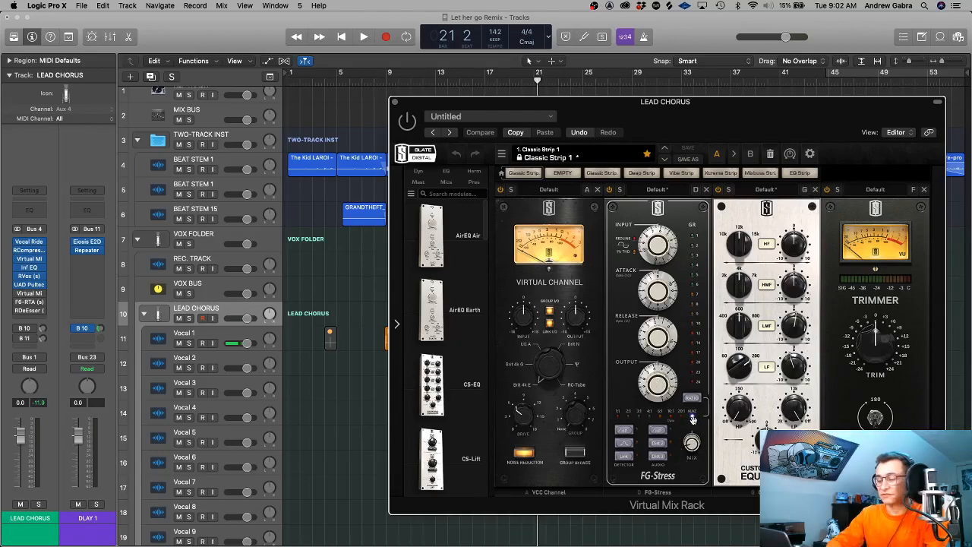
mouse_move(693, 438)
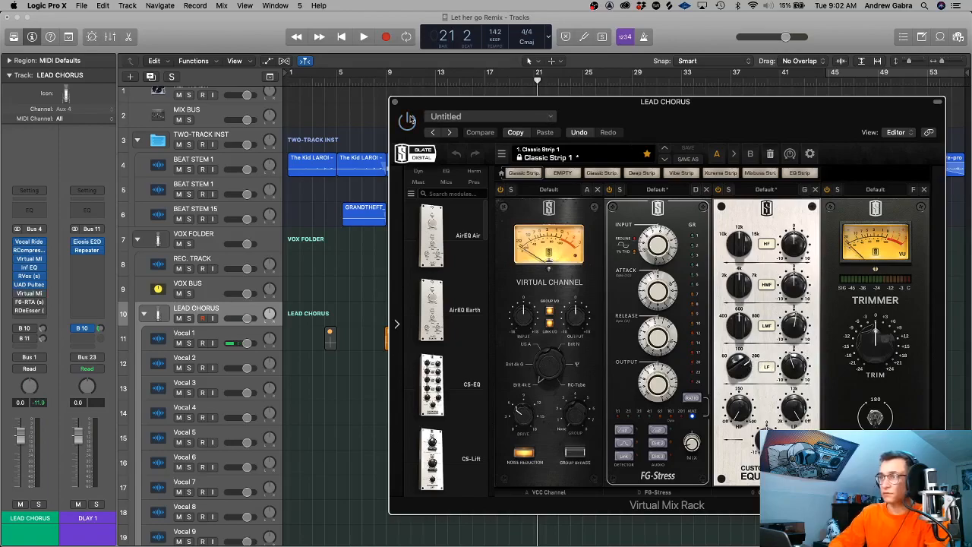
Step: Play into the lead chorus and compare the second Virtual Mix Rack bypassed and active, leaving the plug-in enabled
left_click(381, 84)
key("space")
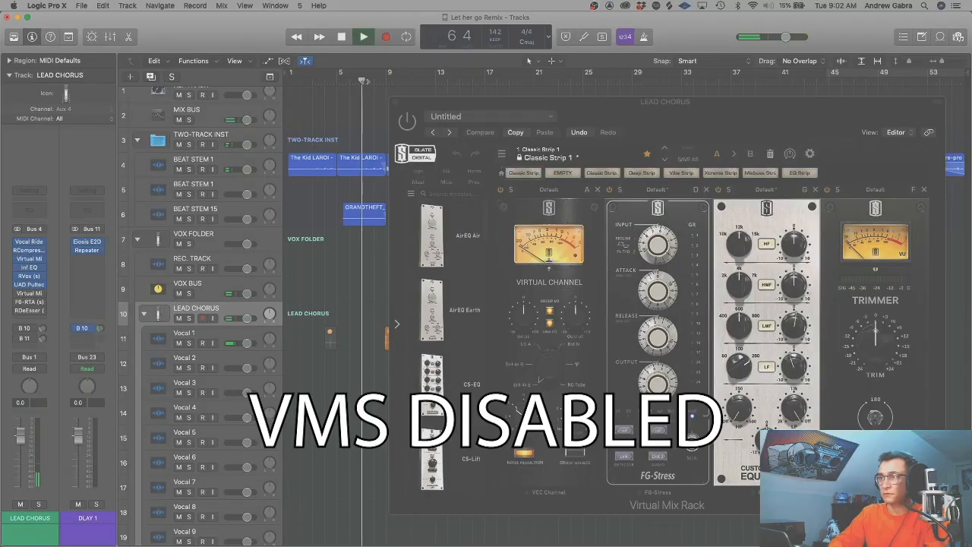
left_click_drag(432, 104, 383, 158)
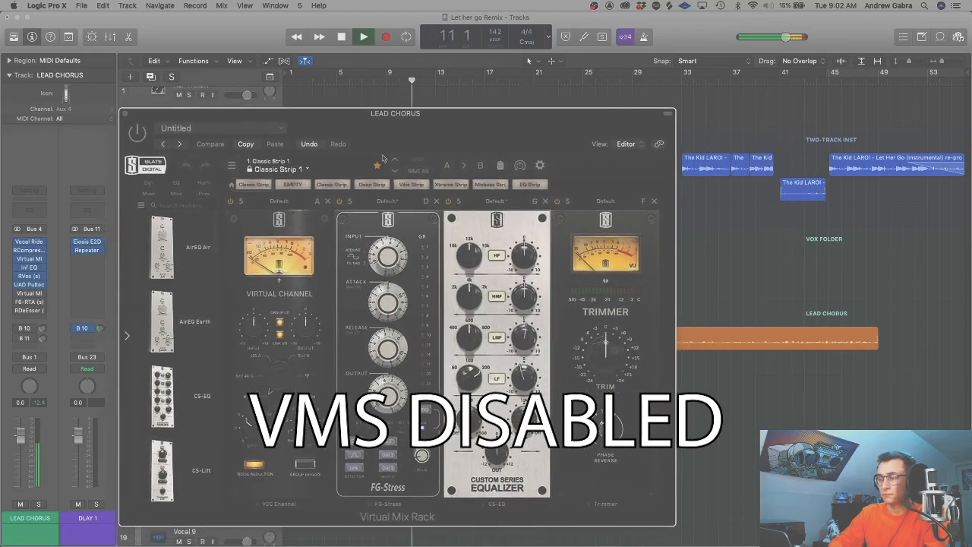
left_click(138, 132)
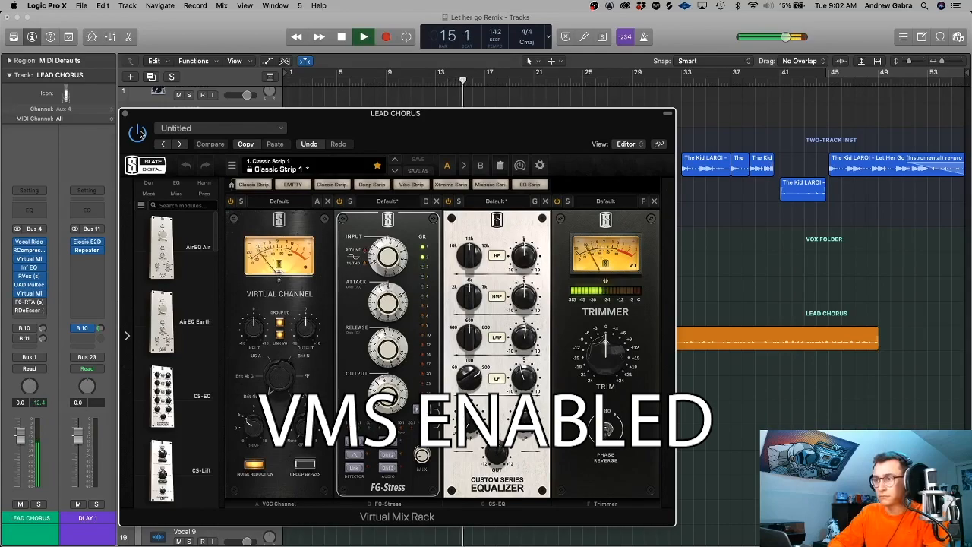
left_click(137, 133)
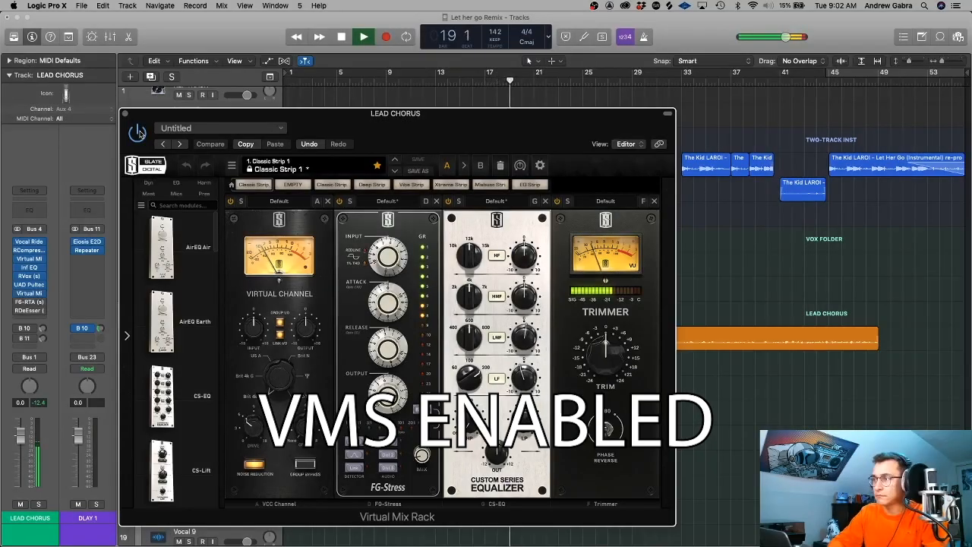
left_click(138, 133)
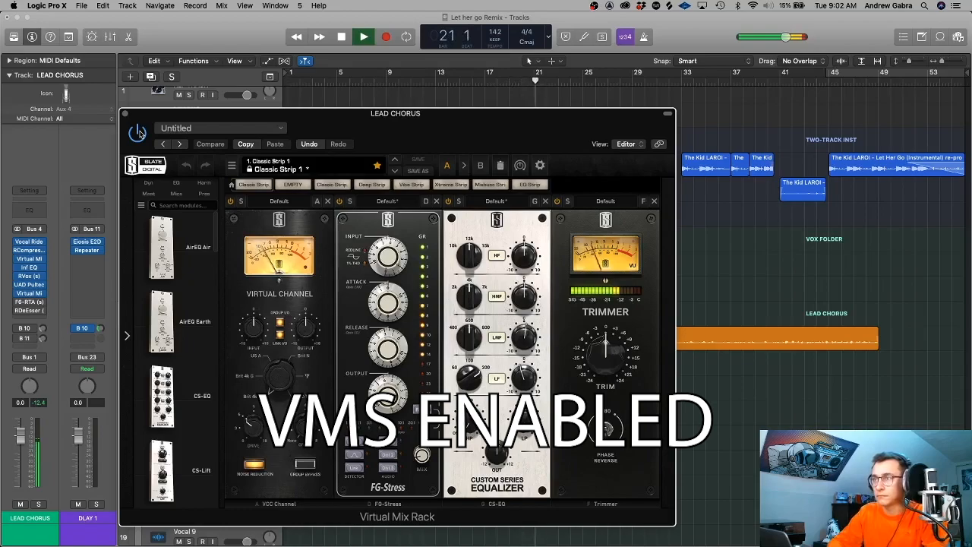
Step: Stop playback and close the Virtual Mix Rack window
key("space")
left_click_drag(370, 126, 532, 86)
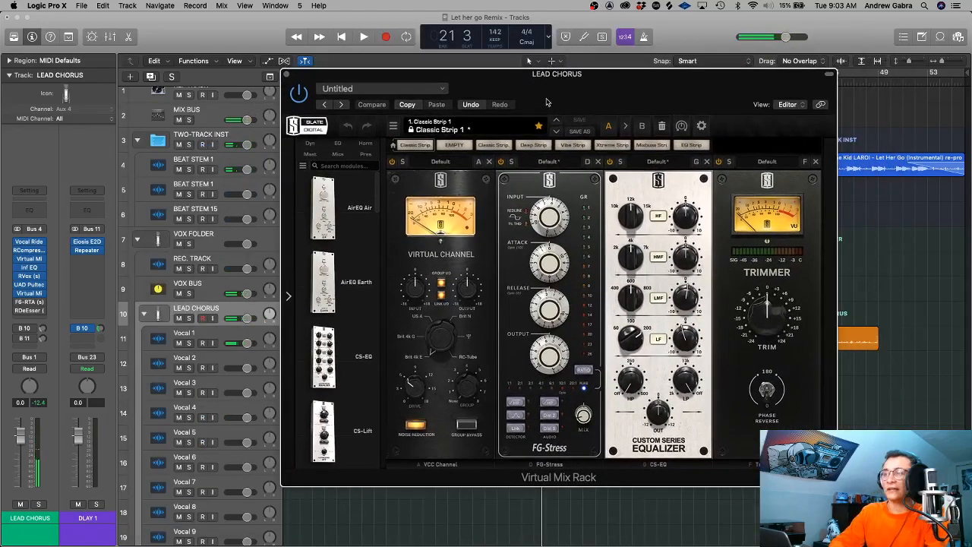
left_click(285, 75)
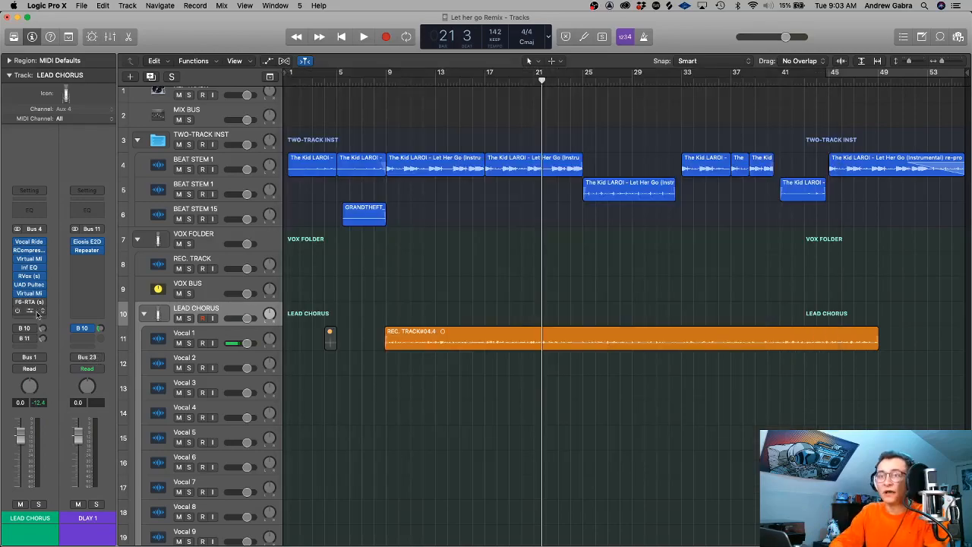
Step: Open F6-RTA on the LEAD CHORUS channel and compare it bypassed and active during playback, leaving it enabled
left_click(33, 302)
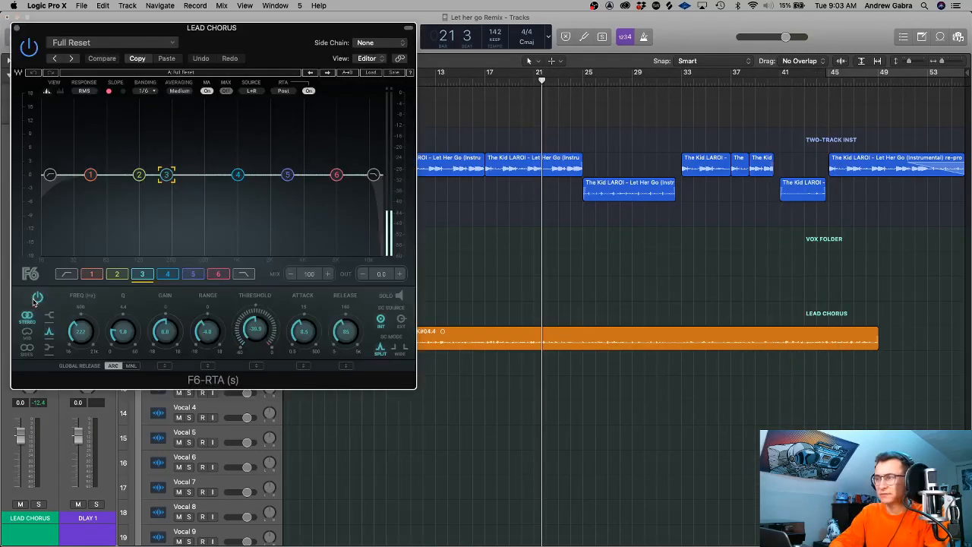
left_click_drag(308, 38, 829, 161)
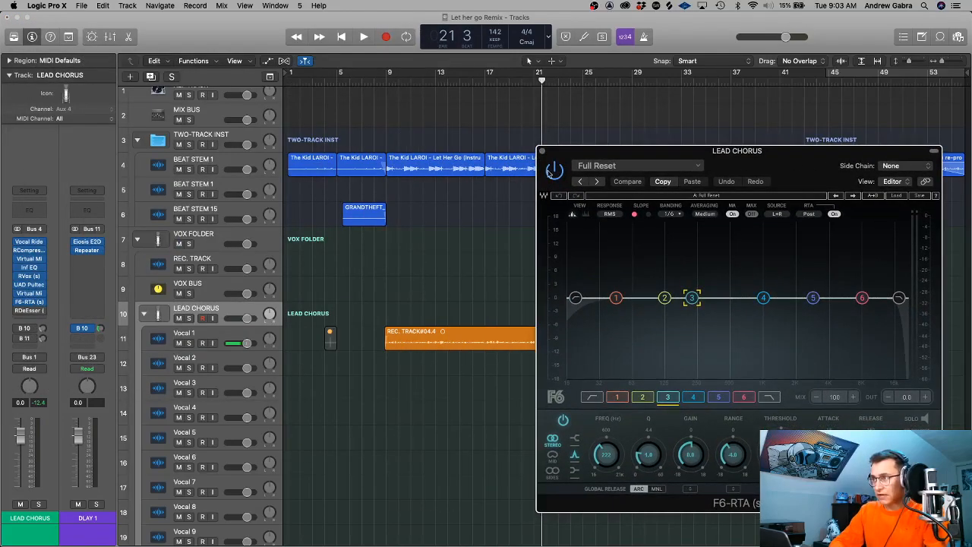
left_click_drag(548, 170, 525, 163)
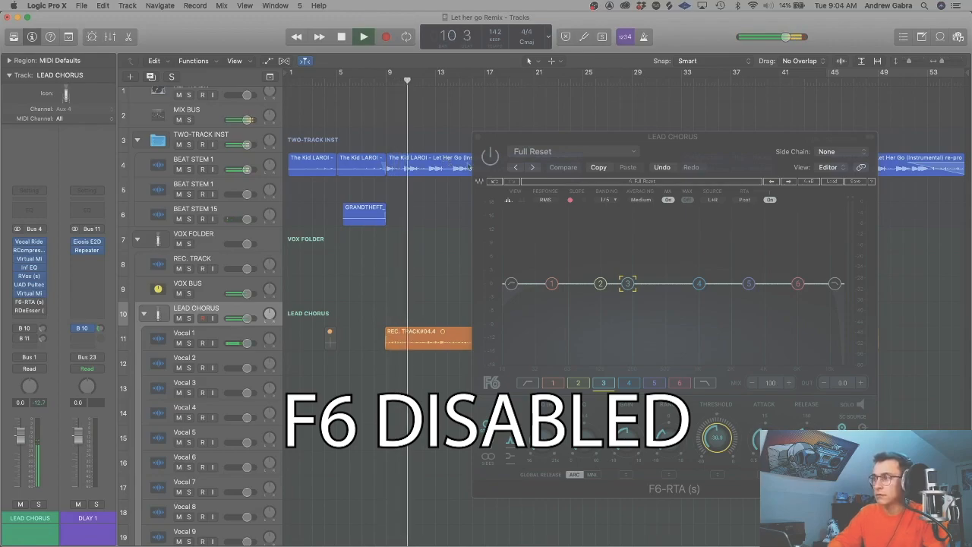
left_click(493, 161)
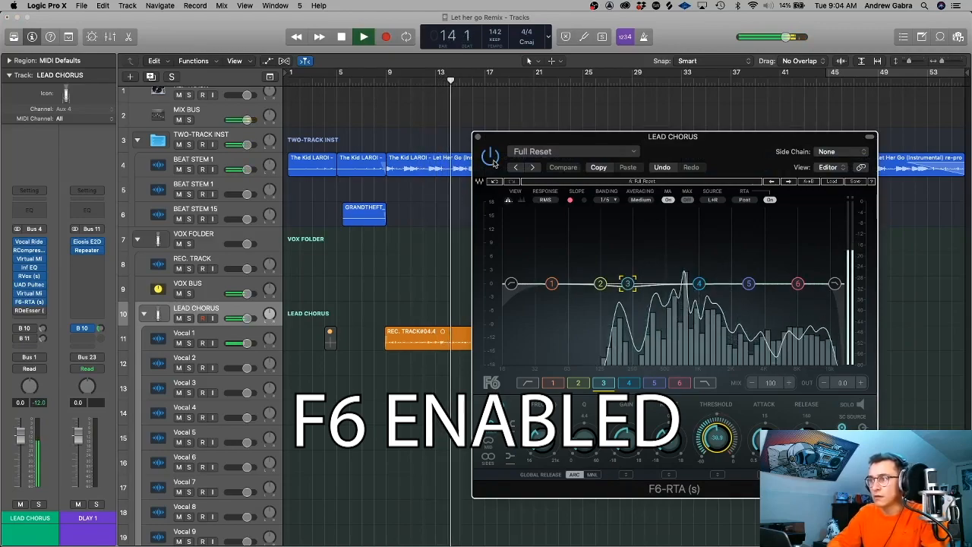
left_click(493, 160)
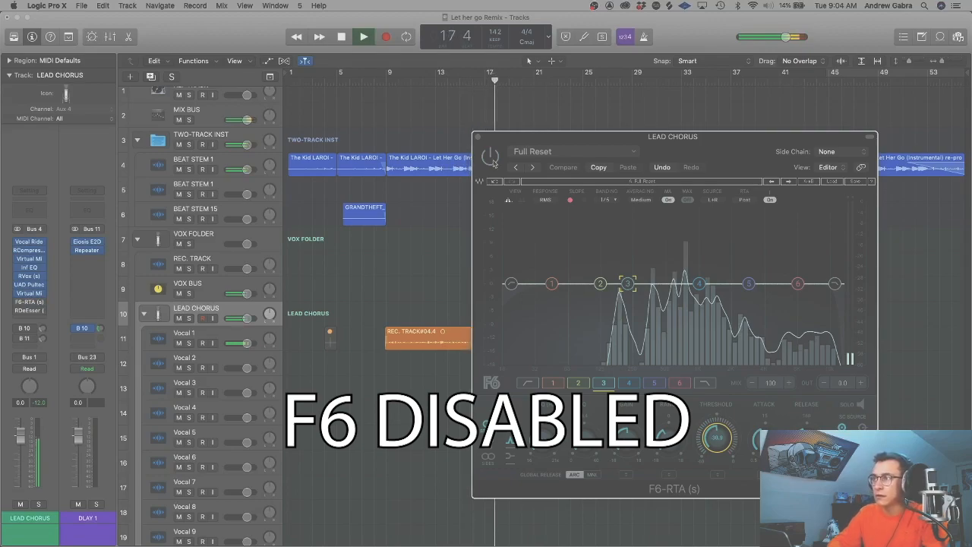
left_click(493, 160)
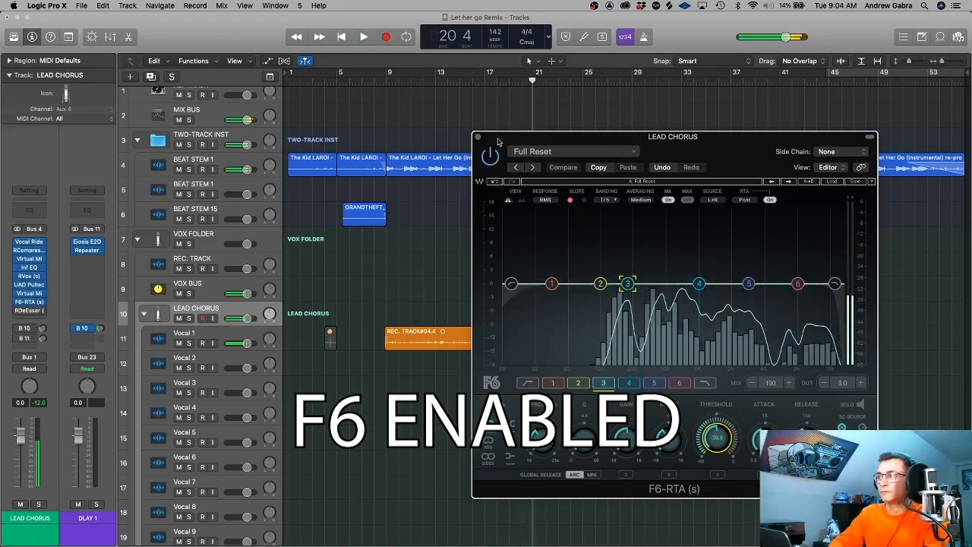
Step: Stop playback, bring the F6-RTA band 3 settings into full view and close the plug-in window
key("space")
left_click_drag(696, 158, 482, 144)
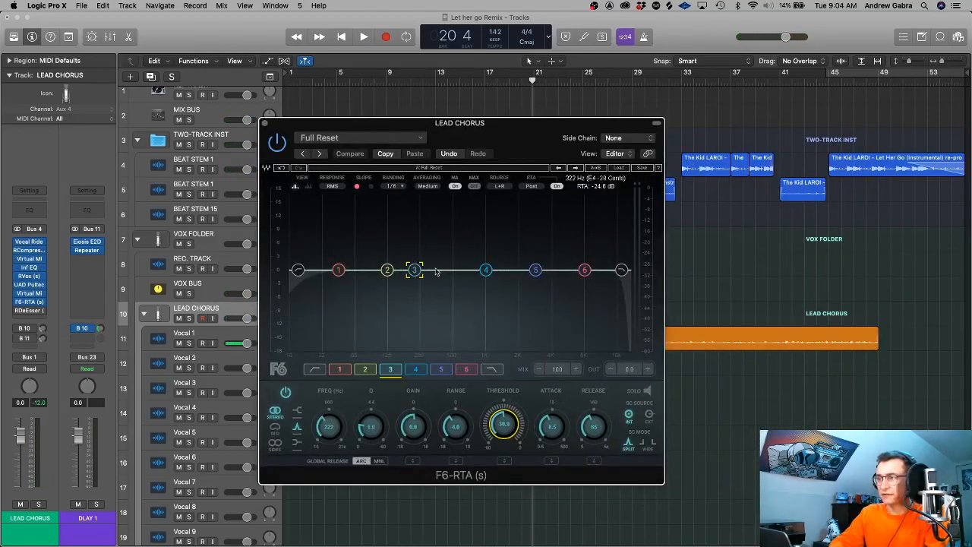
left_click_drag(512, 147, 533, 157)
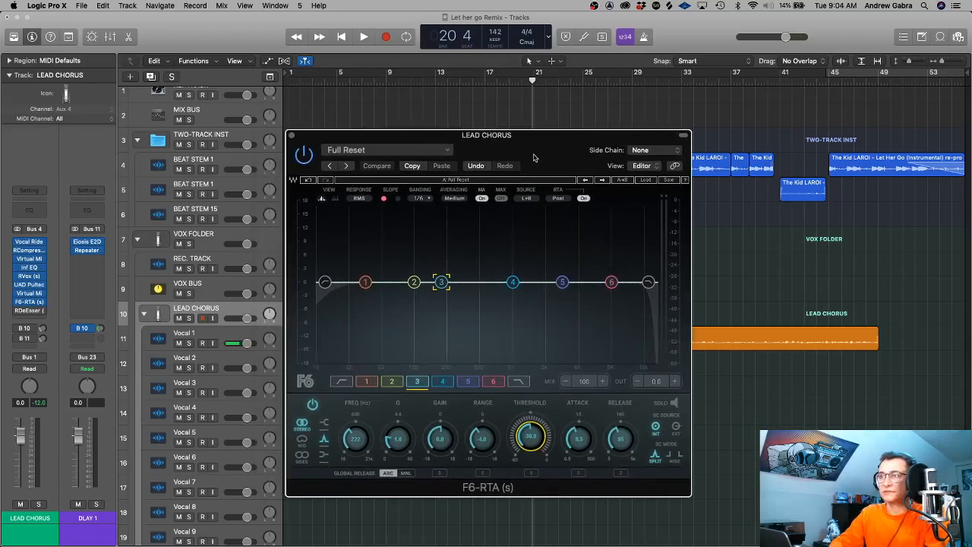
left_click(290, 136)
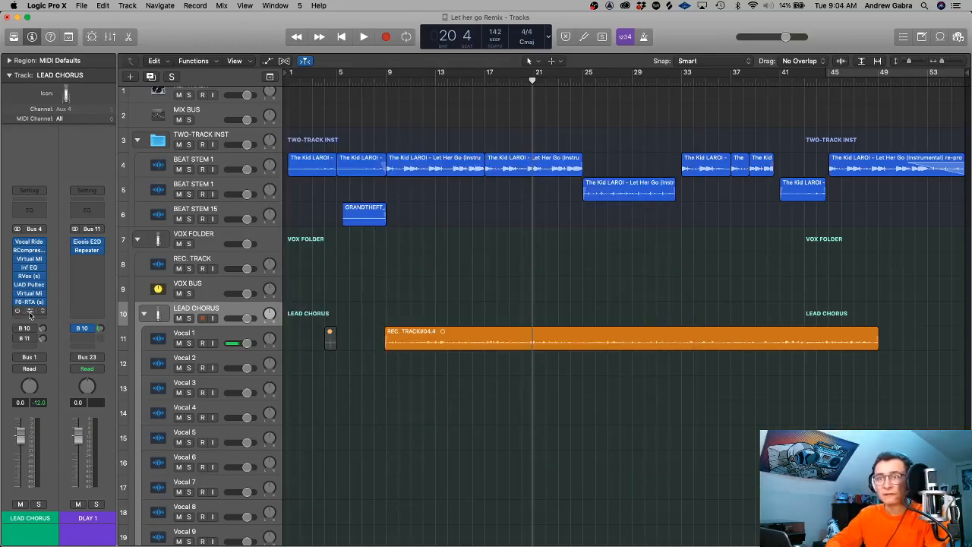
Step: Open RDeEsser on the LEAD CHORUS channel, play from bar 8 with it bypassed and enable it for comparison
left_click(31, 312)
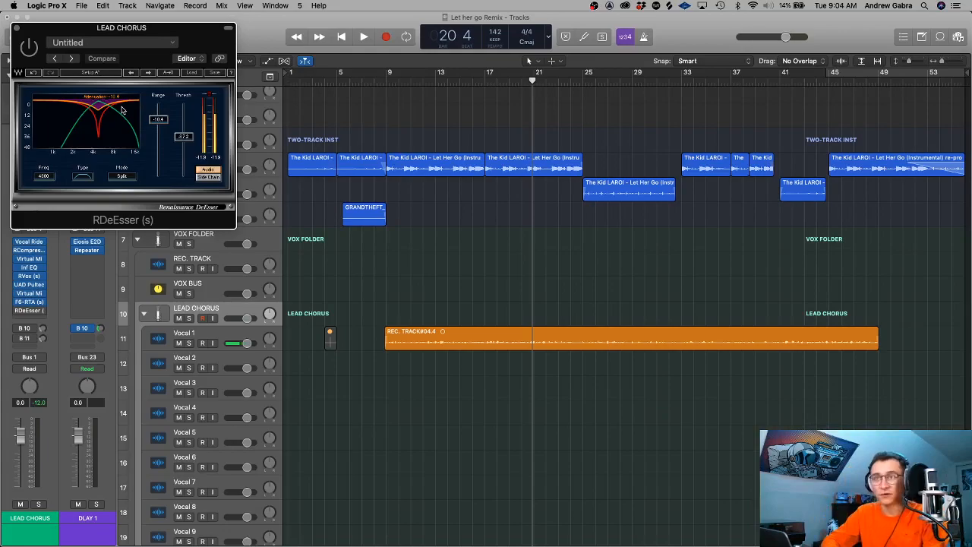
left_click_drag(155, 29, 185, 30)
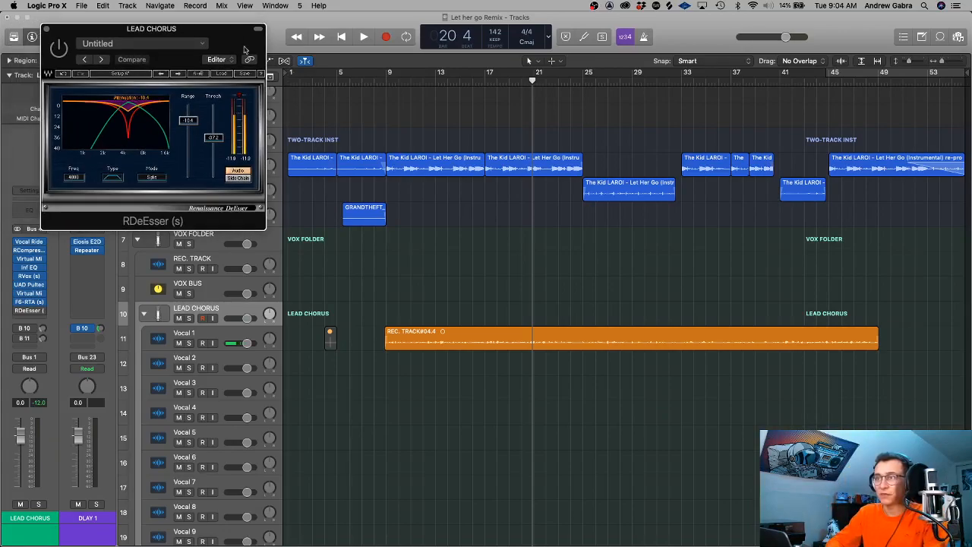
left_click(374, 77)
key("space")
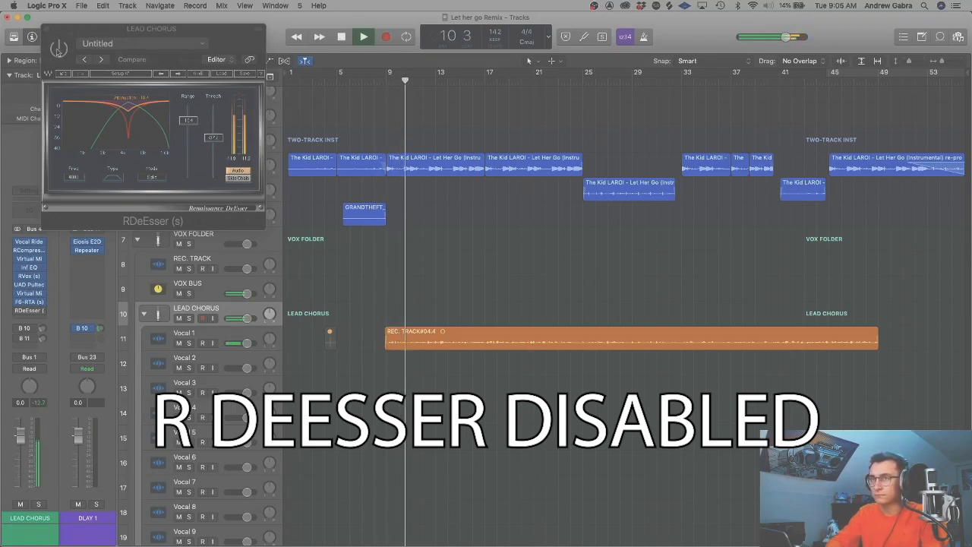
left_click(59, 48)
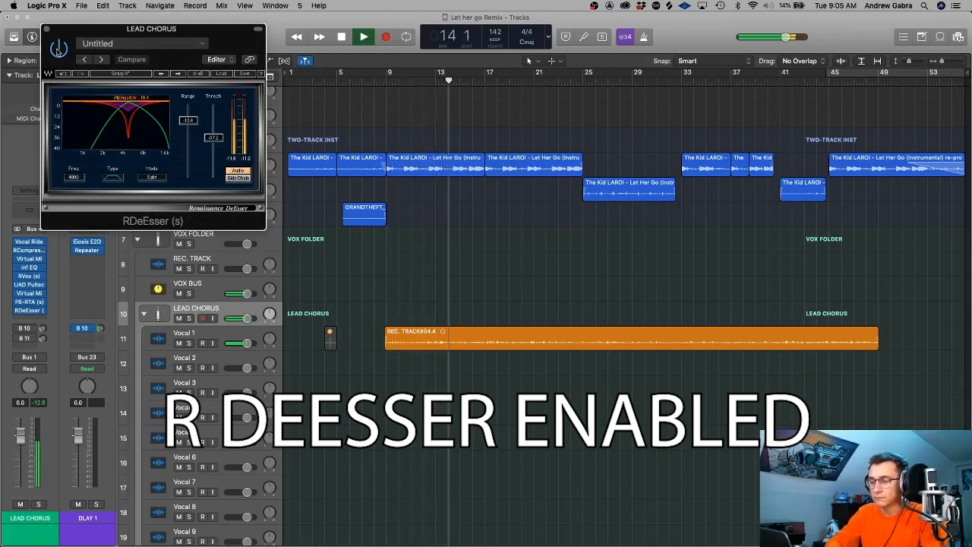
Step: Compare RDeEsser bypassed and active on the LEAD CHORUS vocal during playback, leave it enabled, stop playback and close its window
left_click(58, 49)
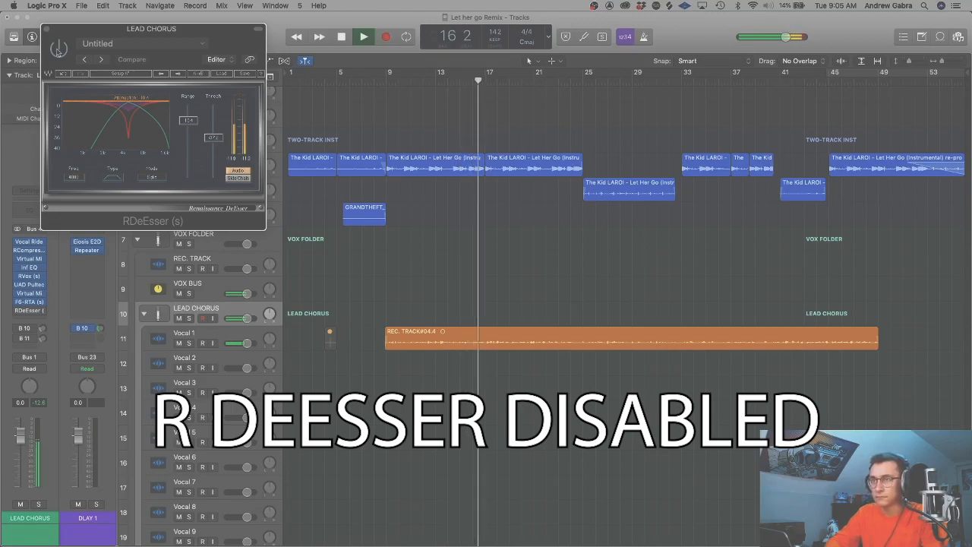
left_click(58, 48)
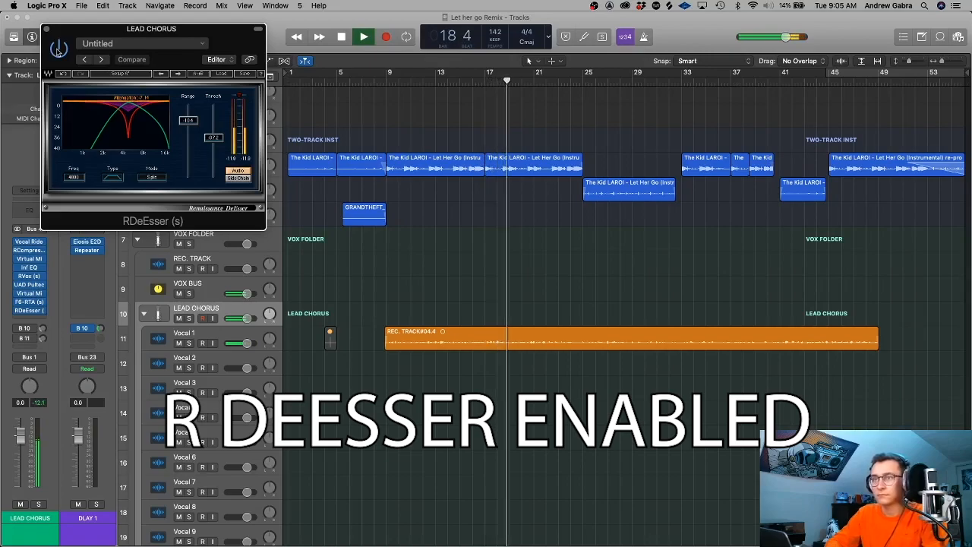
key("space")
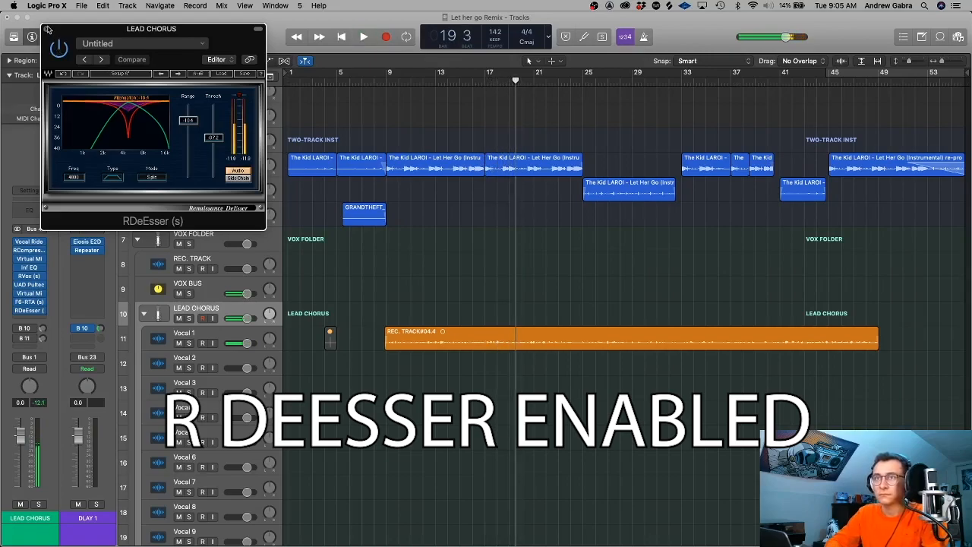
left_click(47, 29)
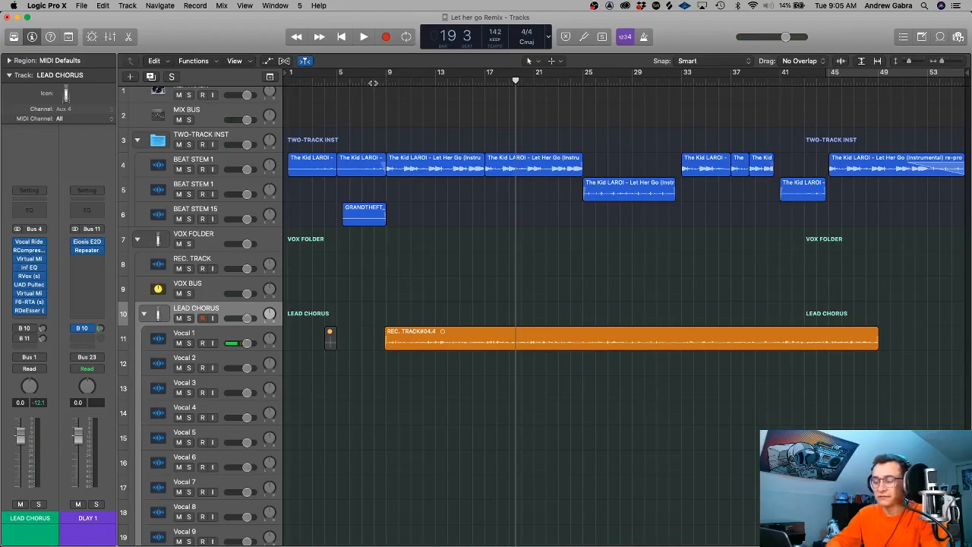
Step: Bring up the LVERB channel from the Bus 10 send and examine the FG-480 Plates options in its VerbSuite Classics reverb
left_click(30, 328)
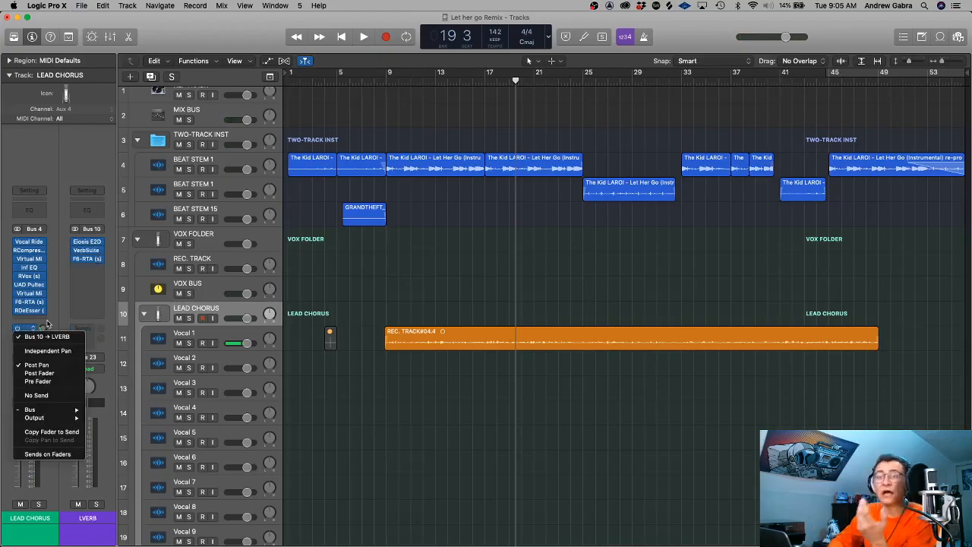
left_click(47, 325)
left_click(87, 249)
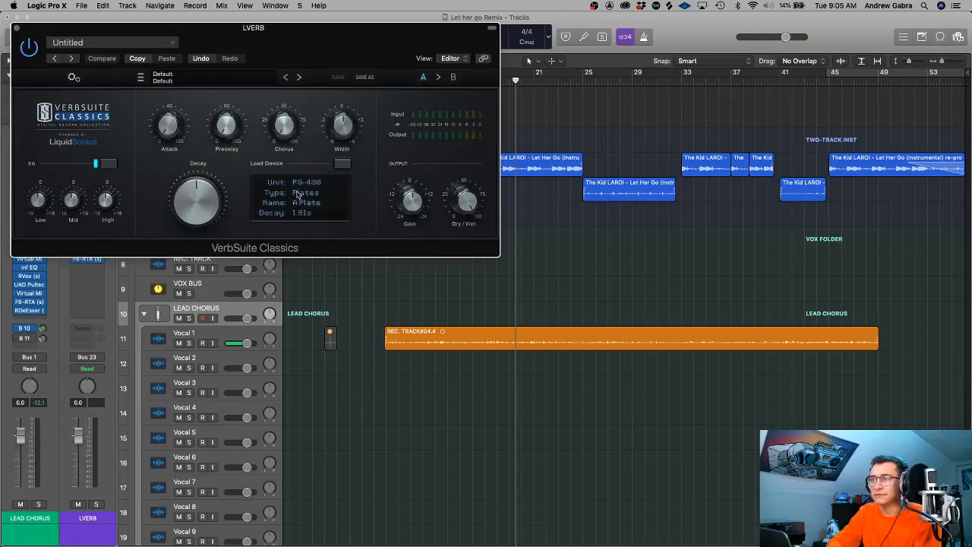
left_click(341, 165)
mouse_move(351, 195)
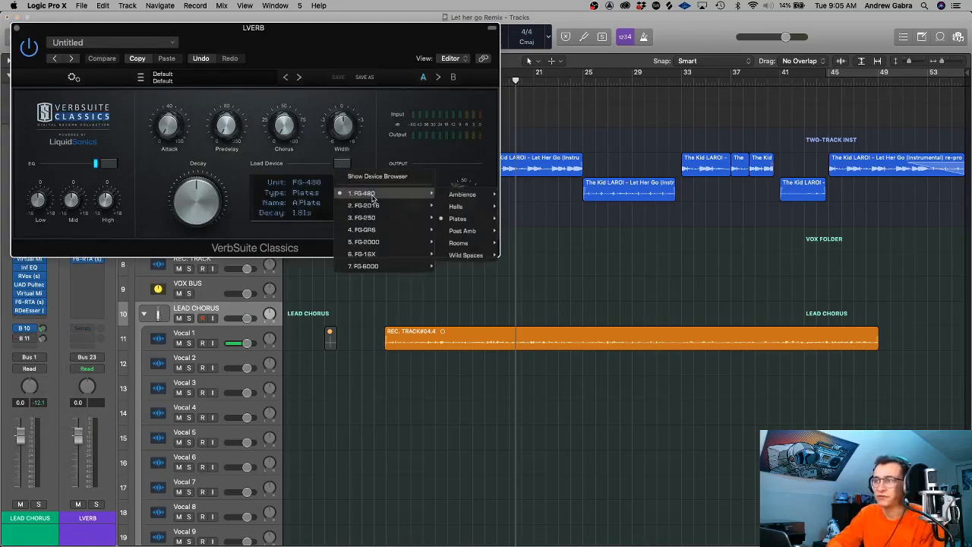
mouse_move(459, 220)
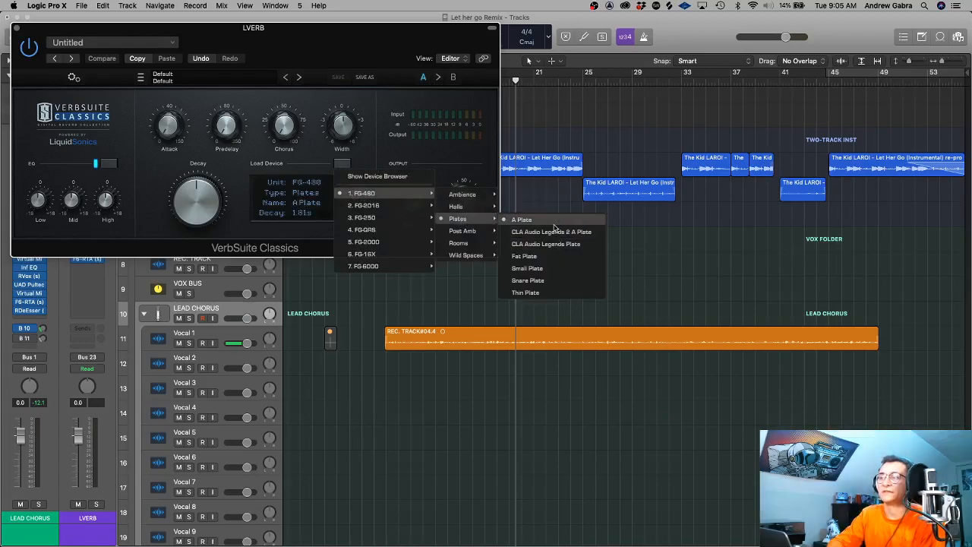
left_click(486, 146)
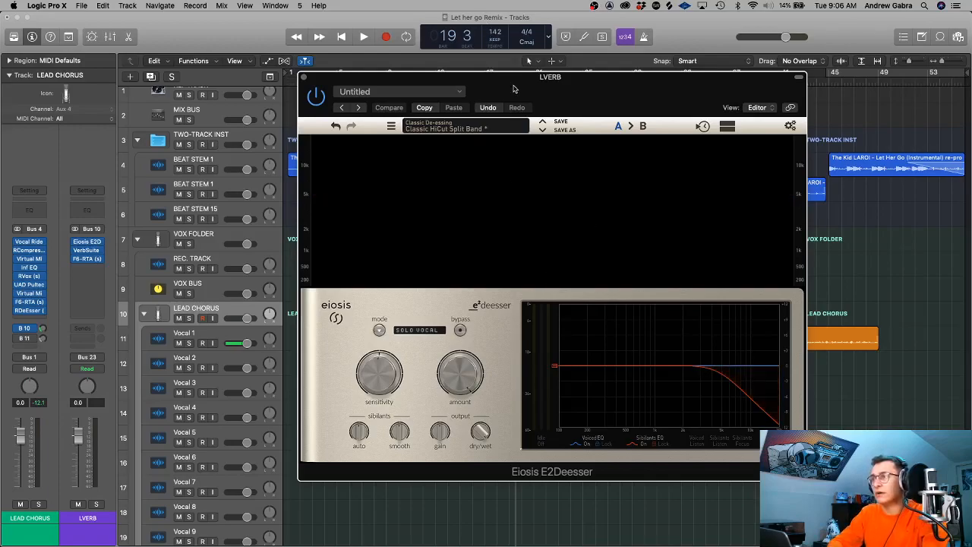
Step: Review the Eiosis E2Deesser and the F6-RTA low-cut and high-cut filters on the LVERB channel, closing both plug-in windows
left_click_drag(507, 96, 513, 113)
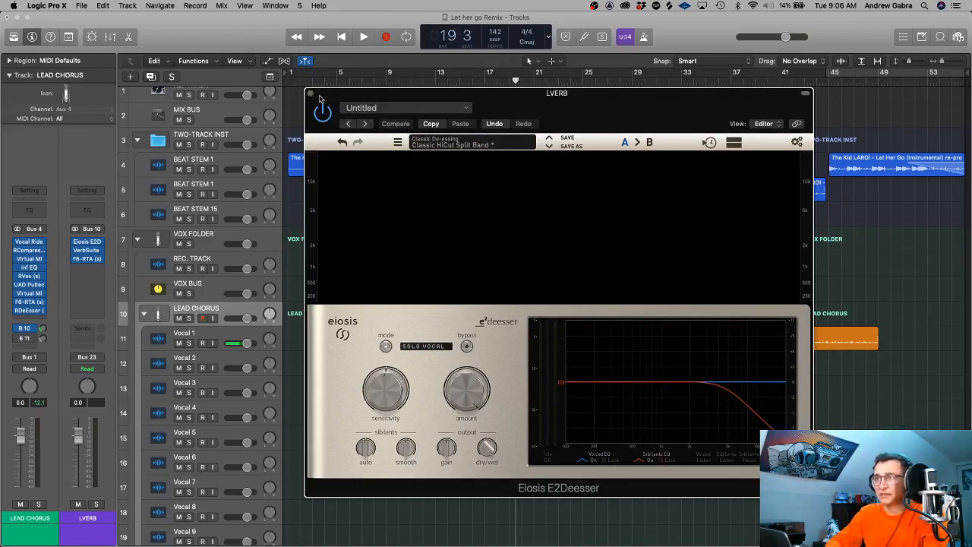
left_click(311, 94)
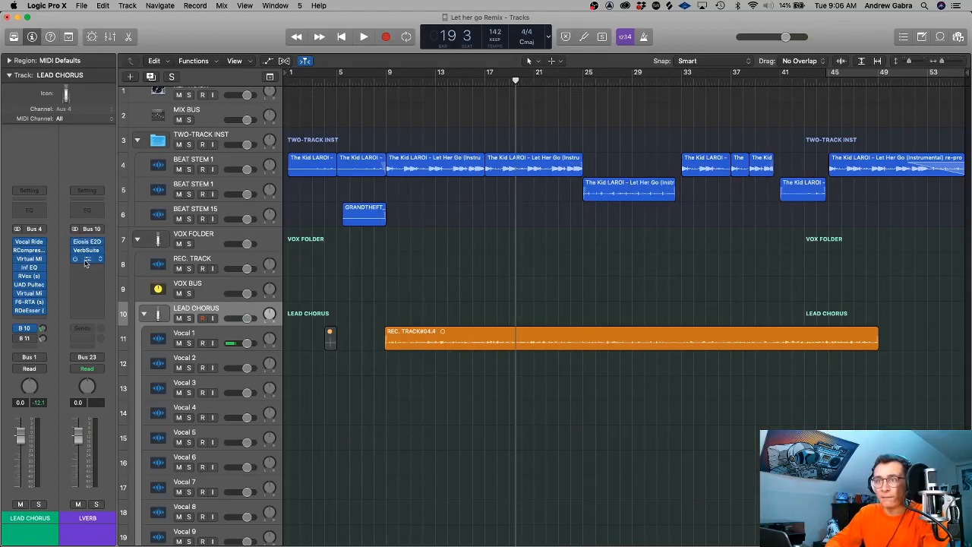
left_click(87, 261)
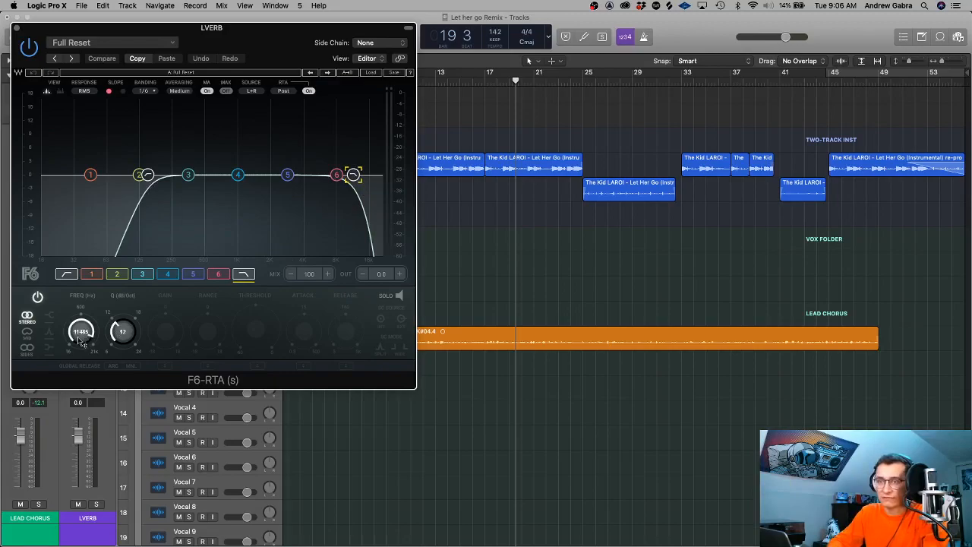
left_click(147, 175)
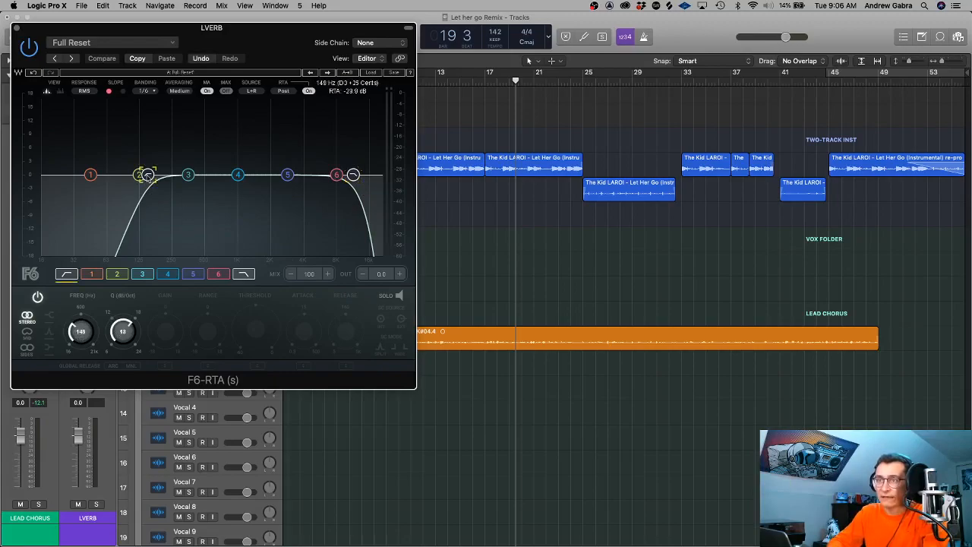
left_click(15, 29)
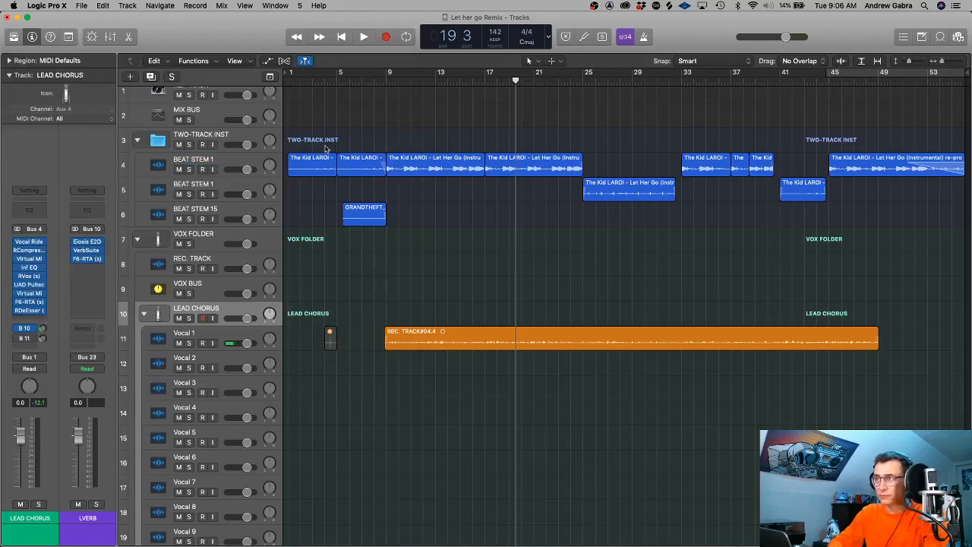
Step: Play from bar 8 and compare the vocal with the LEAD CHORUS Bus 10 reverb send off and on, leaving it on and stopping playback
left_click(374, 79)
left_click(18, 329)
key("space")
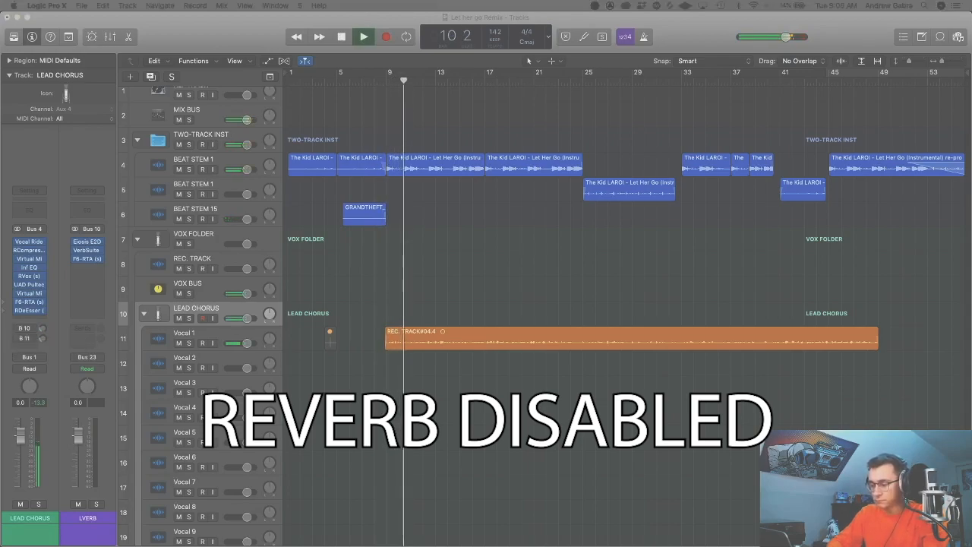
left_click(18, 329)
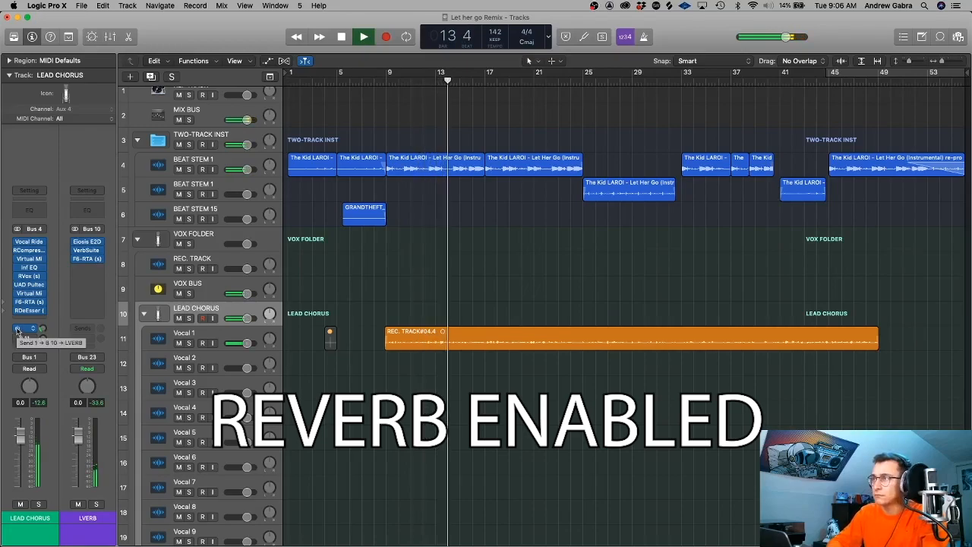
left_click(18, 329)
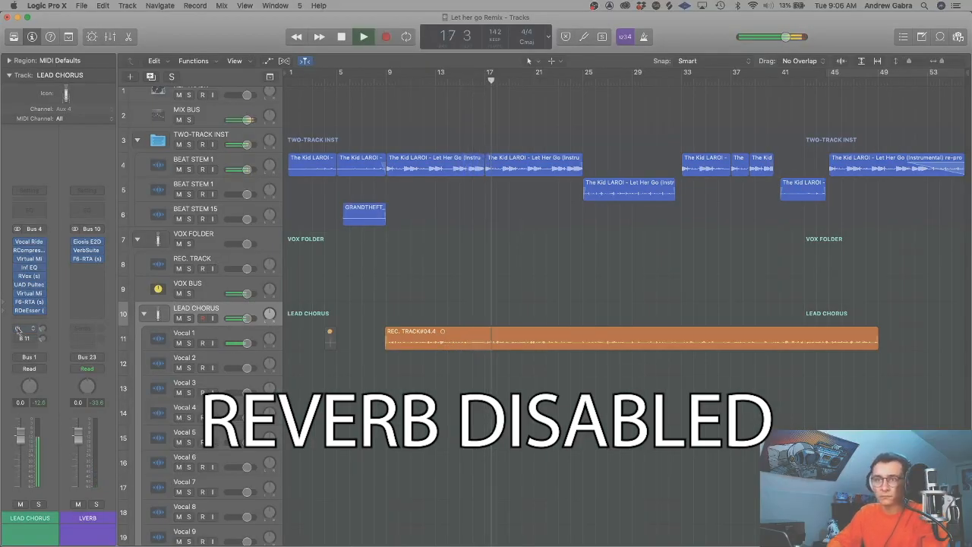
left_click(19, 330)
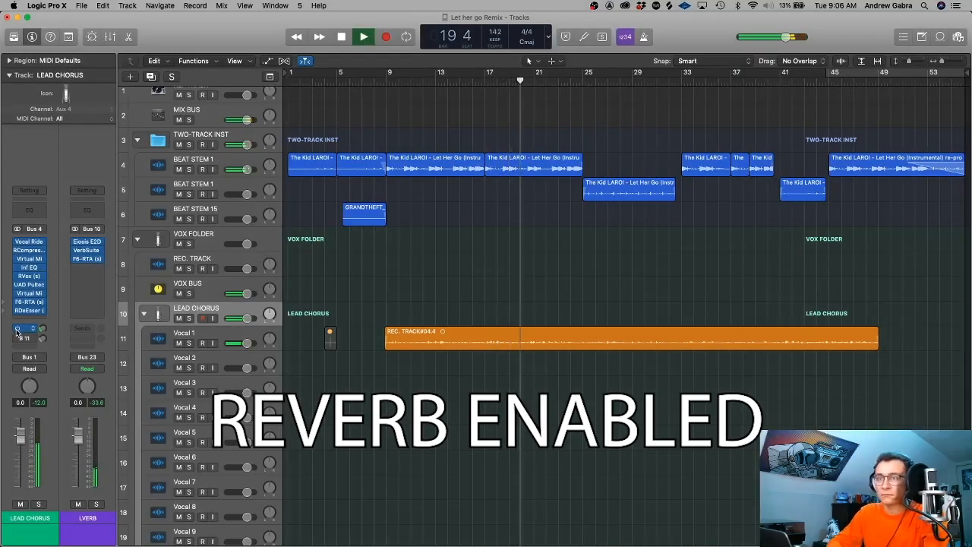
key("space")
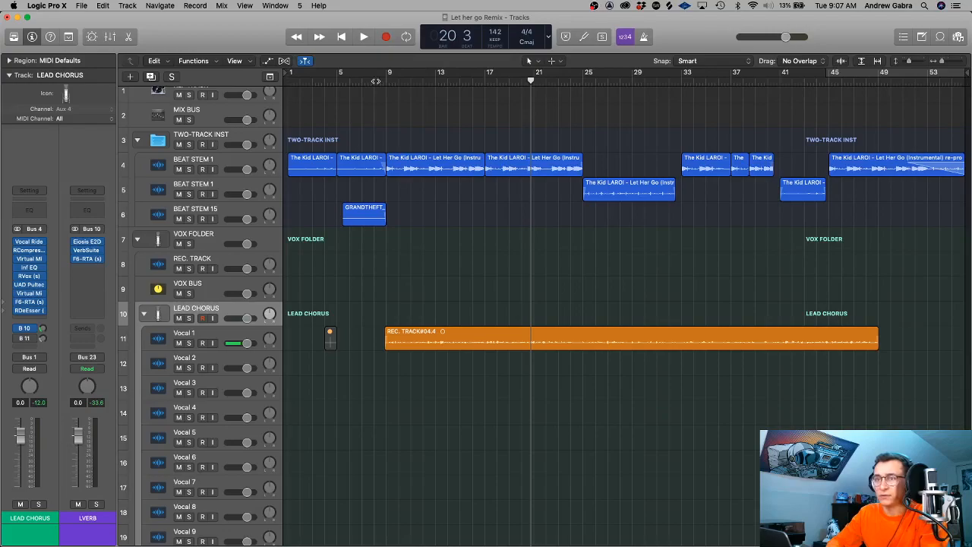
Step: Show the DLAY 1 channel and compare the LEAD CHORUS Bus 11 delay send off and on during playback, leaving it on
left_click(37, 342)
left_click(56, 292)
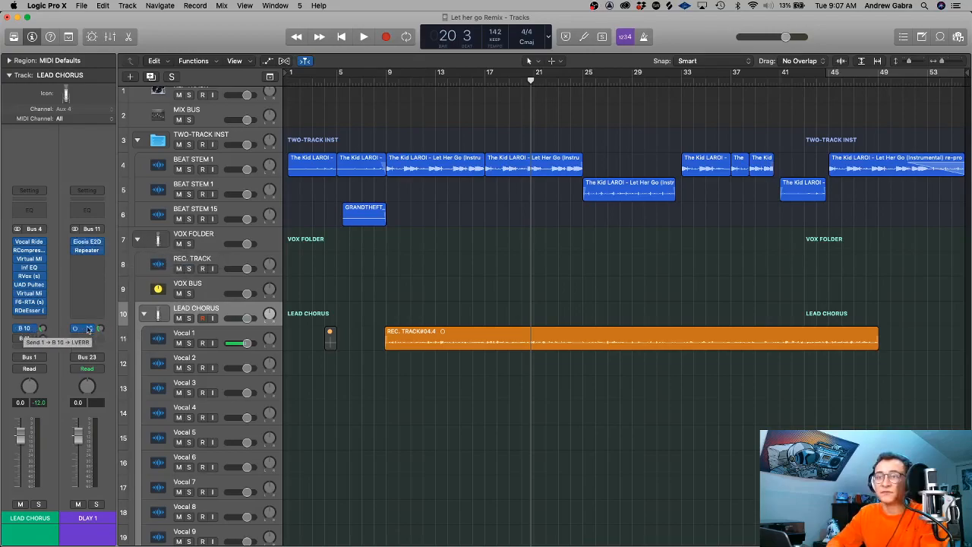
left_click(18, 338)
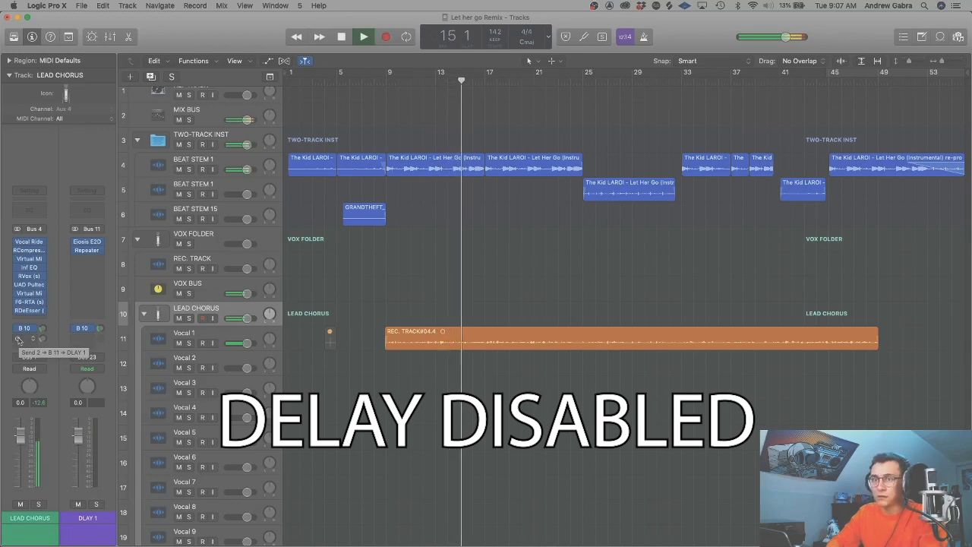
left_click(18, 339)
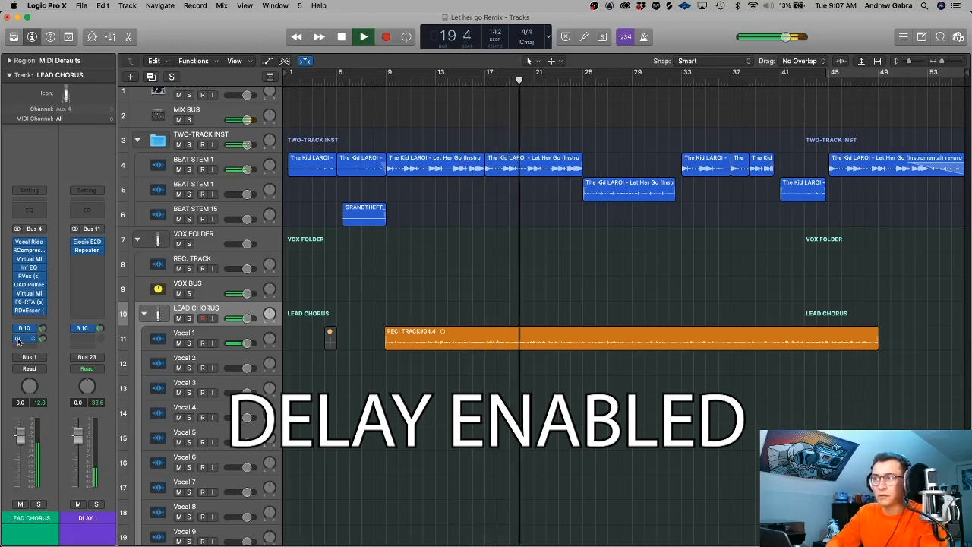
left_click(18, 340)
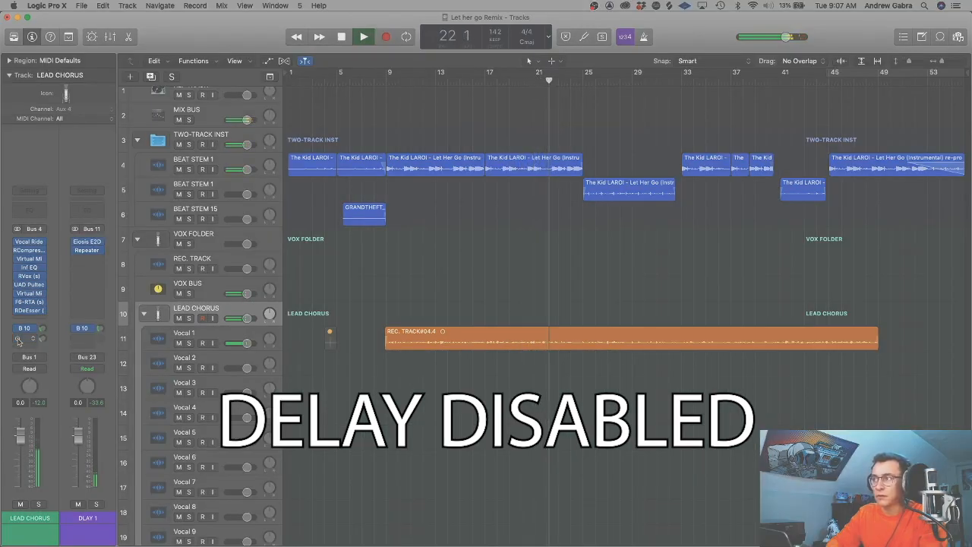
left_click(19, 339)
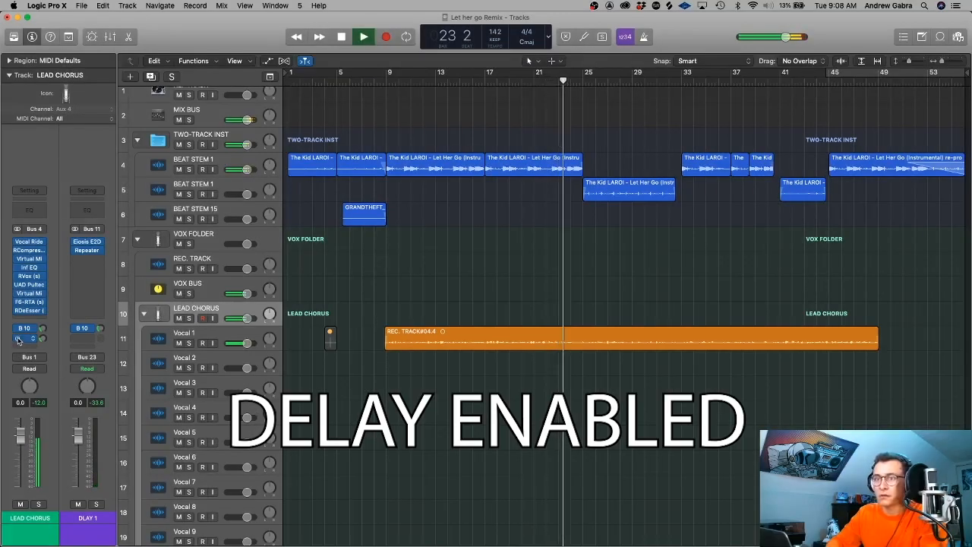
key("space")
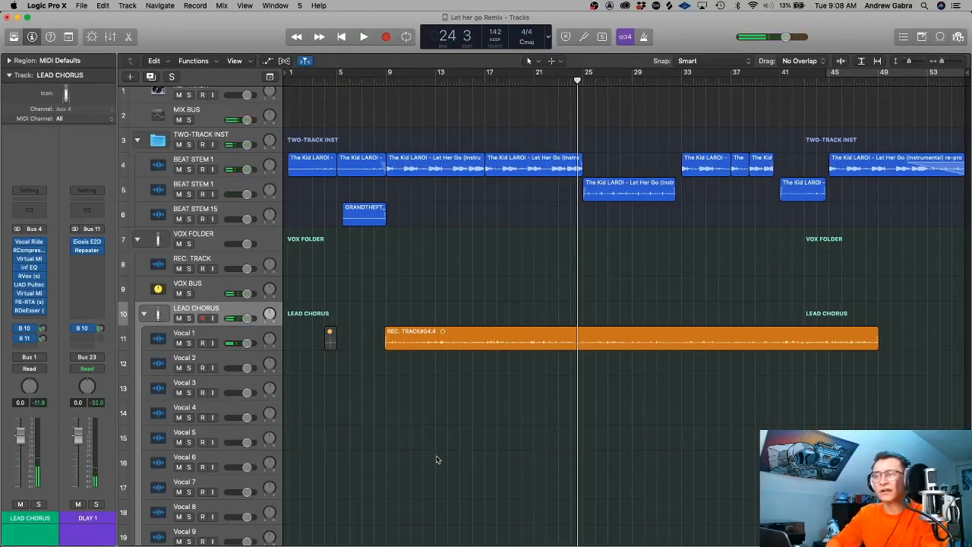
Step: Solo LEAD CHORUS, play from bar 8 and compare the Bus 11 delay send off and on, leaving it on, then stop and unsolo
left_click(378, 85)
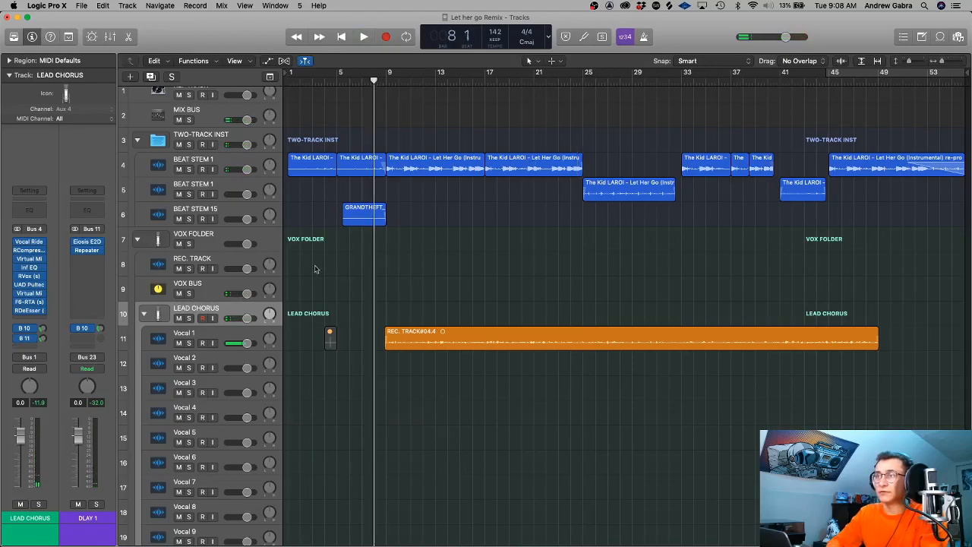
left_click(190, 317)
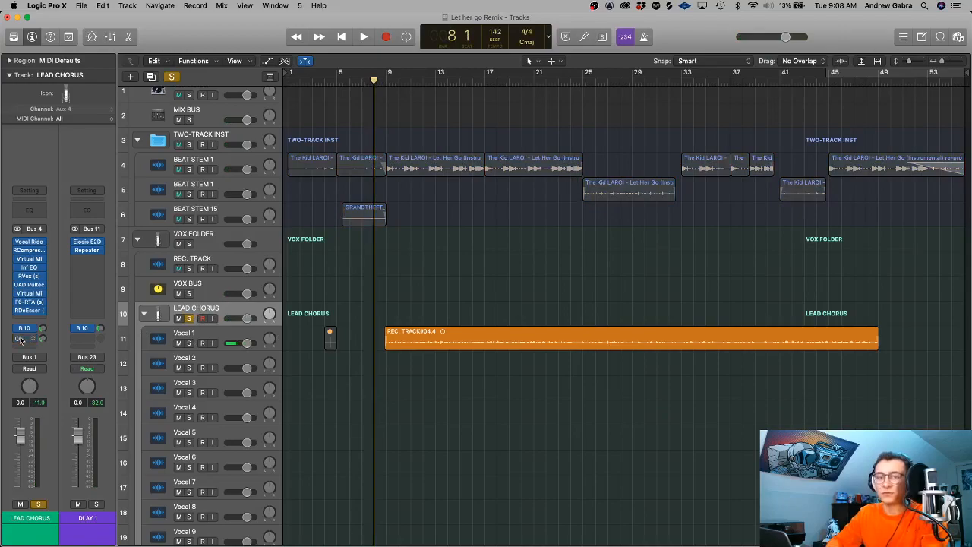
key("space")
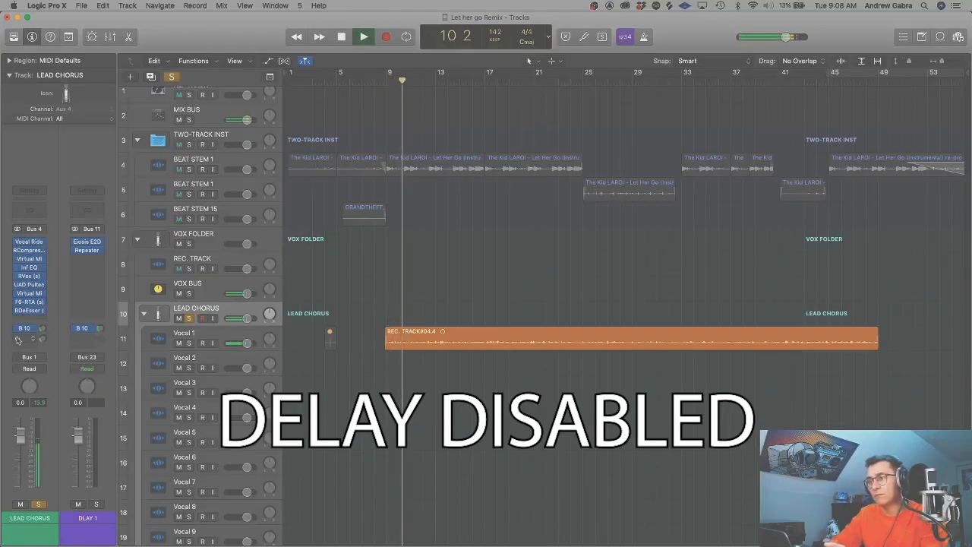
left_click(17, 338)
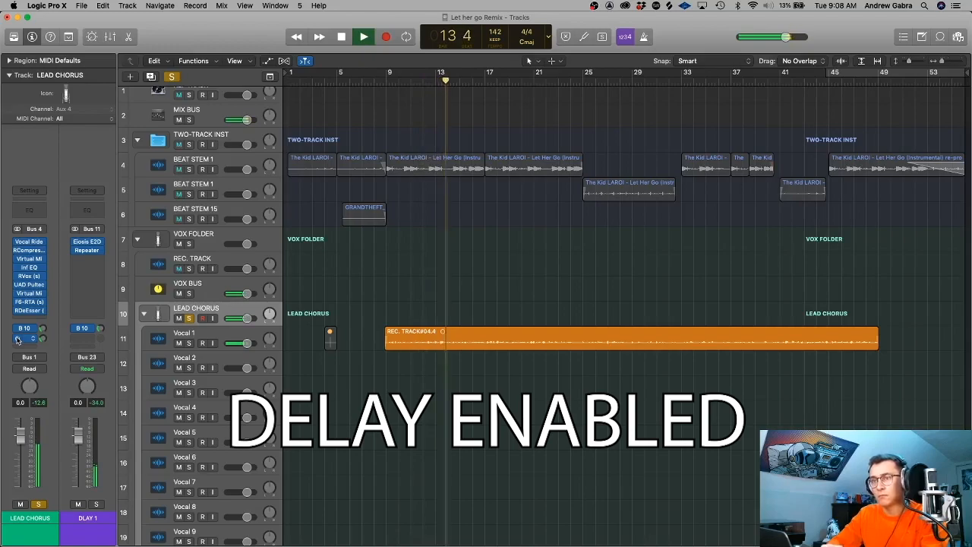
left_click(18, 337)
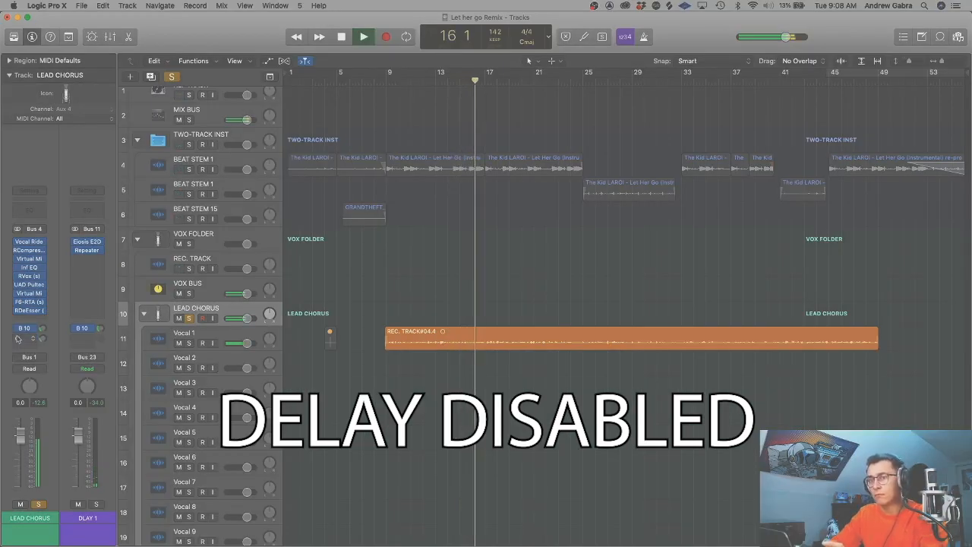
left_click(18, 338)
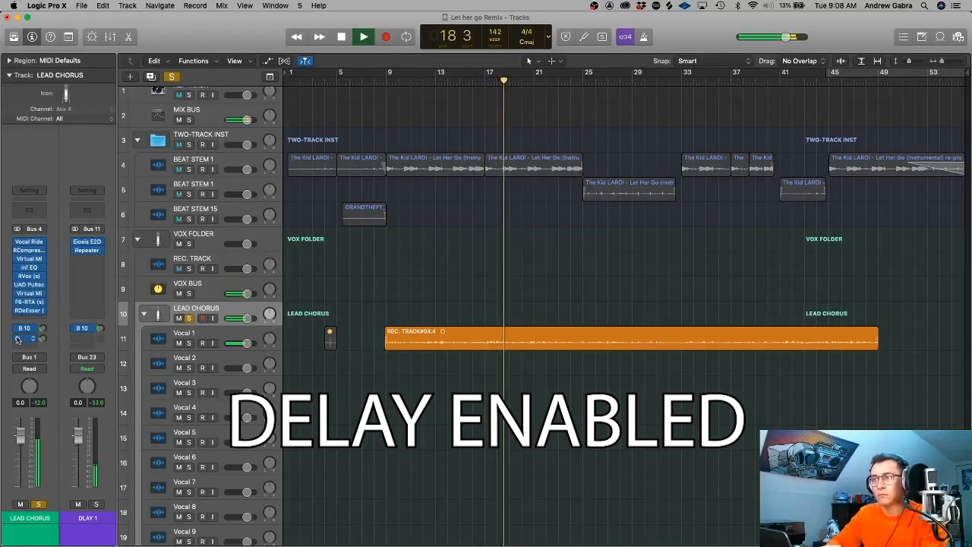
key("space")
left_click(189, 318)
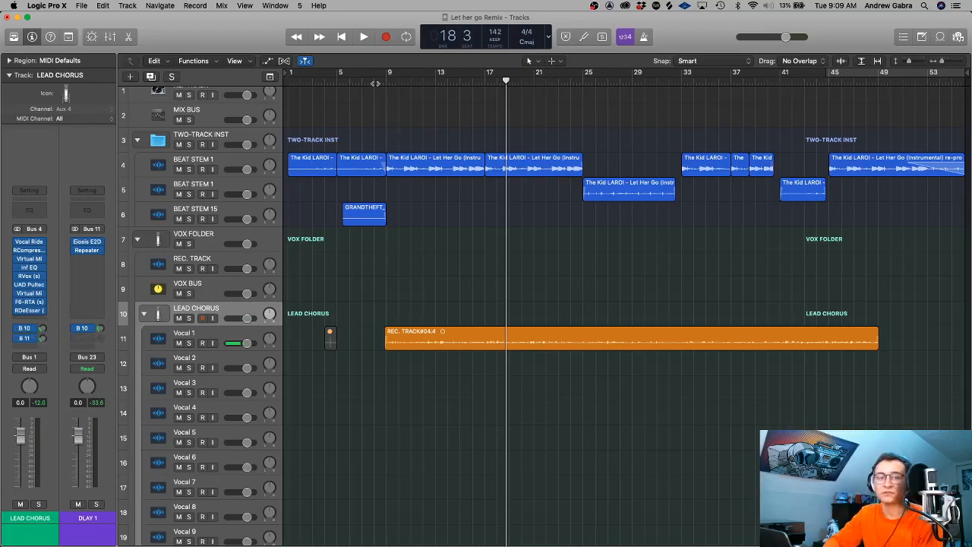
Step: Position the playhead at bar 9, where the lead chorus vocal region starts
scroll(423, 235, "down", 1)
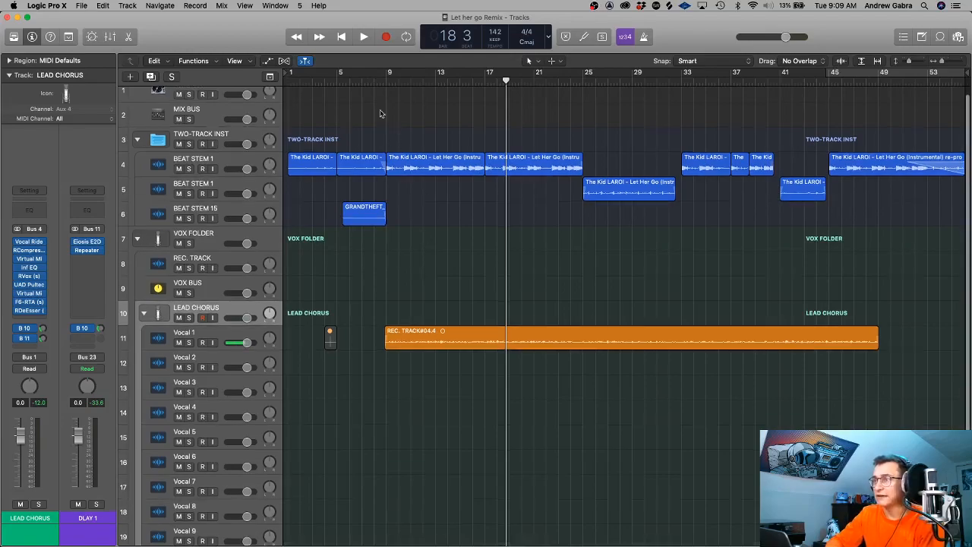
left_click(385, 78)
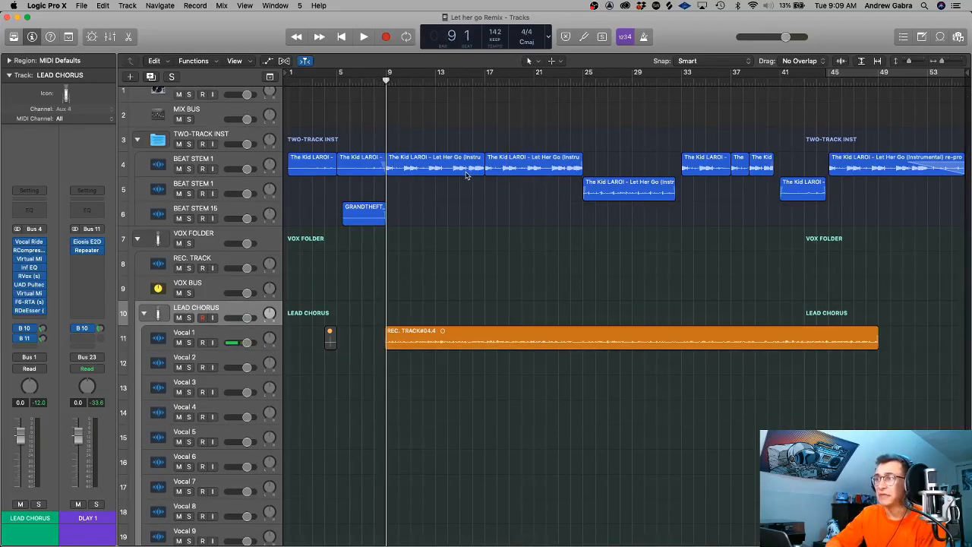
scroll(575, 102, "right", 1)
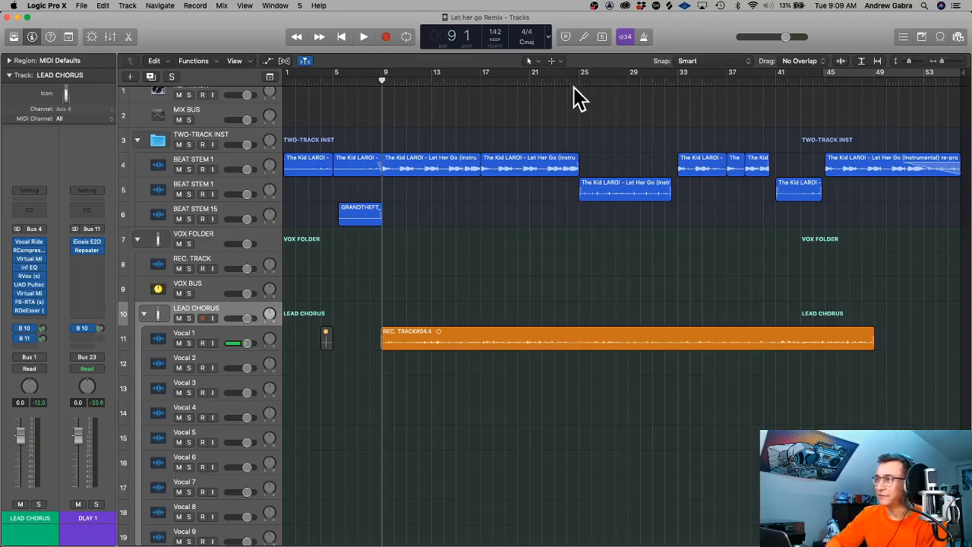
Step: Play from just before bar 25 and bring up the OneKnob Filter of the BEAT STEM 1 on track 5 over the arrangement
left_click(568, 80)
key("space")
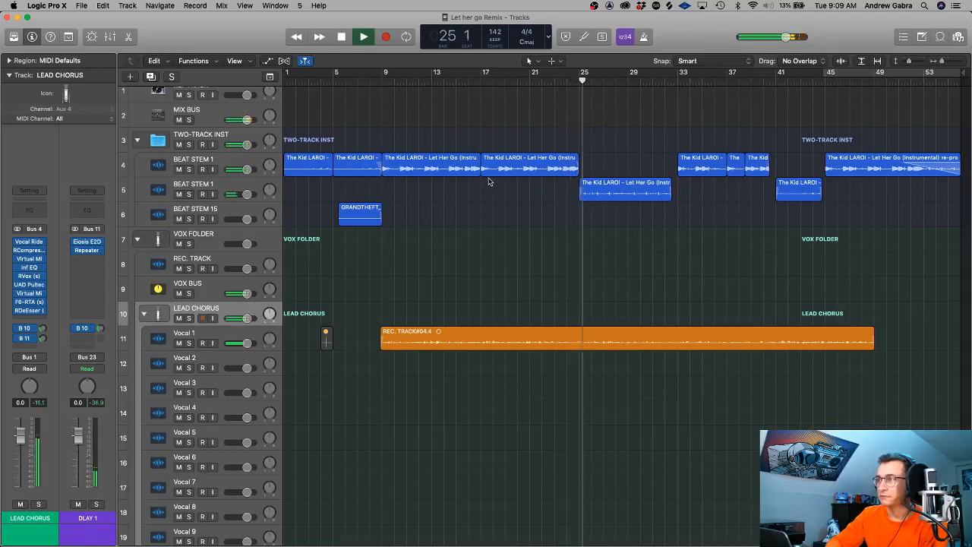
left_click(201, 188)
left_click(29, 326)
left_click_drag(112, 37, 483, 221)
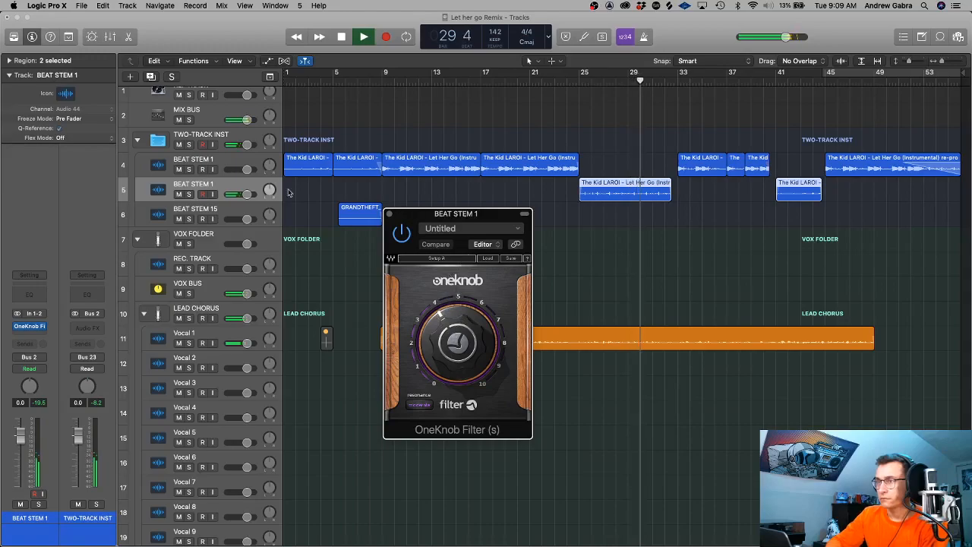
Step: Briefly solo the track 5 beat stem, audition its OneKnob Filter knob and leave it as set, then close the plugin and deselect the regions
left_click(189, 195)
mouse_move(459, 319)
left_mouse_down()
mouse_move(459, 235)
mouse_move(459, 319)
left_mouse_up()
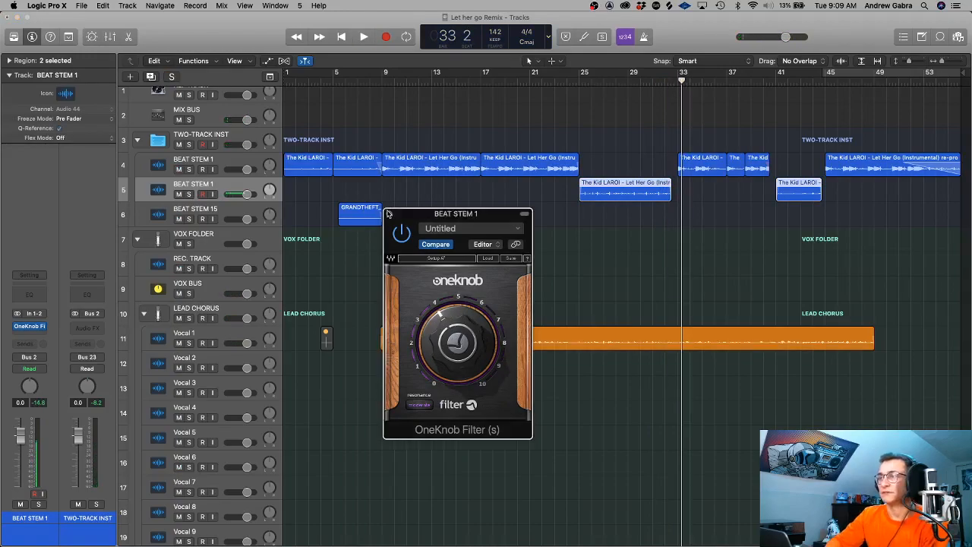
left_click(389, 213)
left_click(748, 205)
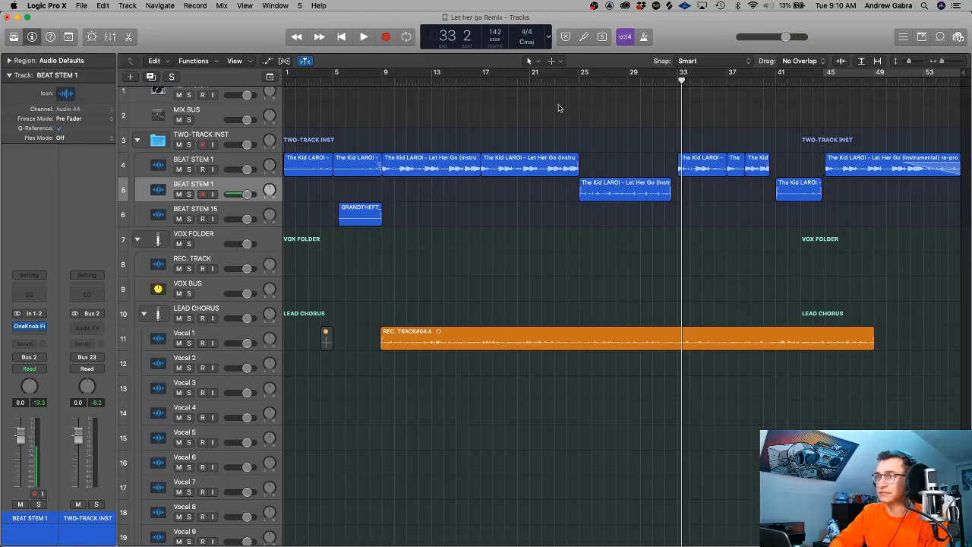
Step: Show the VOX BUS channel strip to examine its sends and its routing into the MIX BUS
scroll(462, 254, "left", 1)
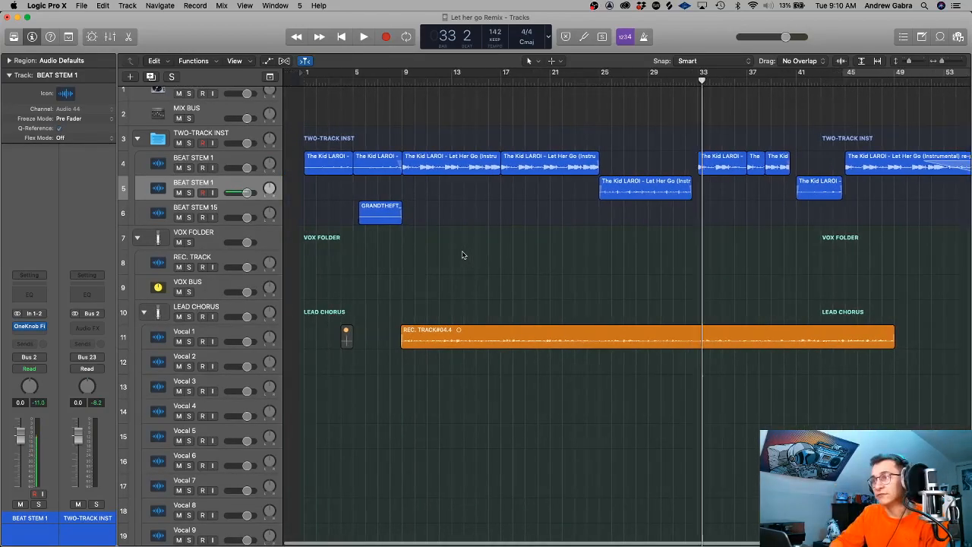
scroll(463, 255, "right", 1)
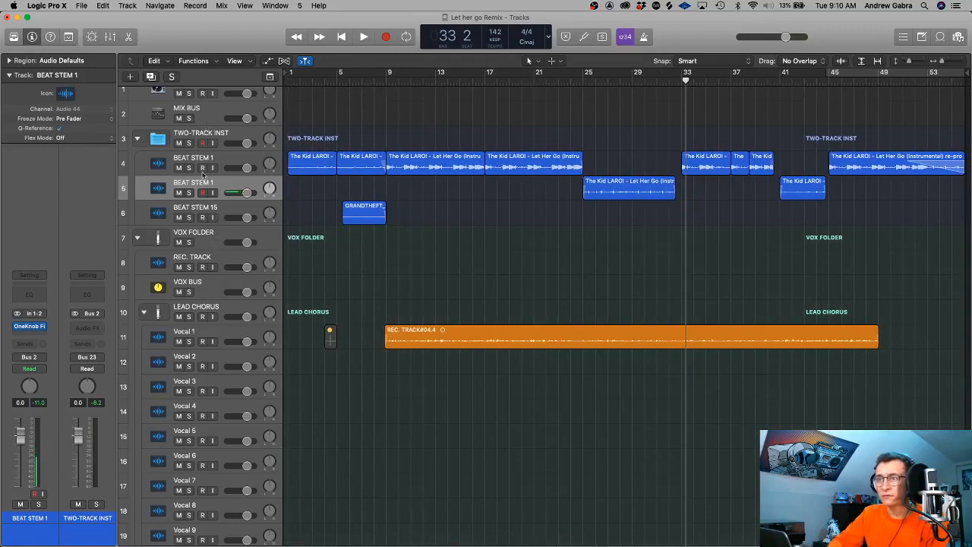
left_click(205, 296)
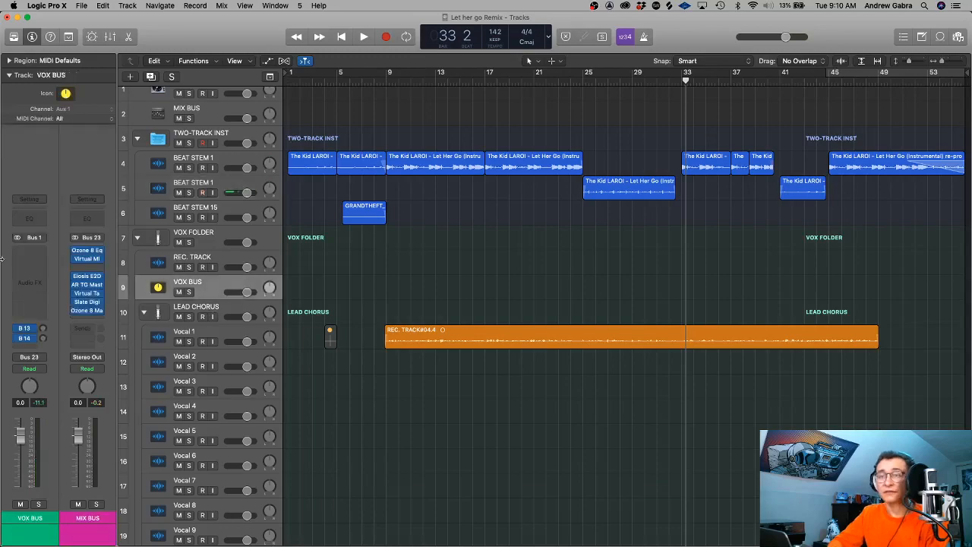